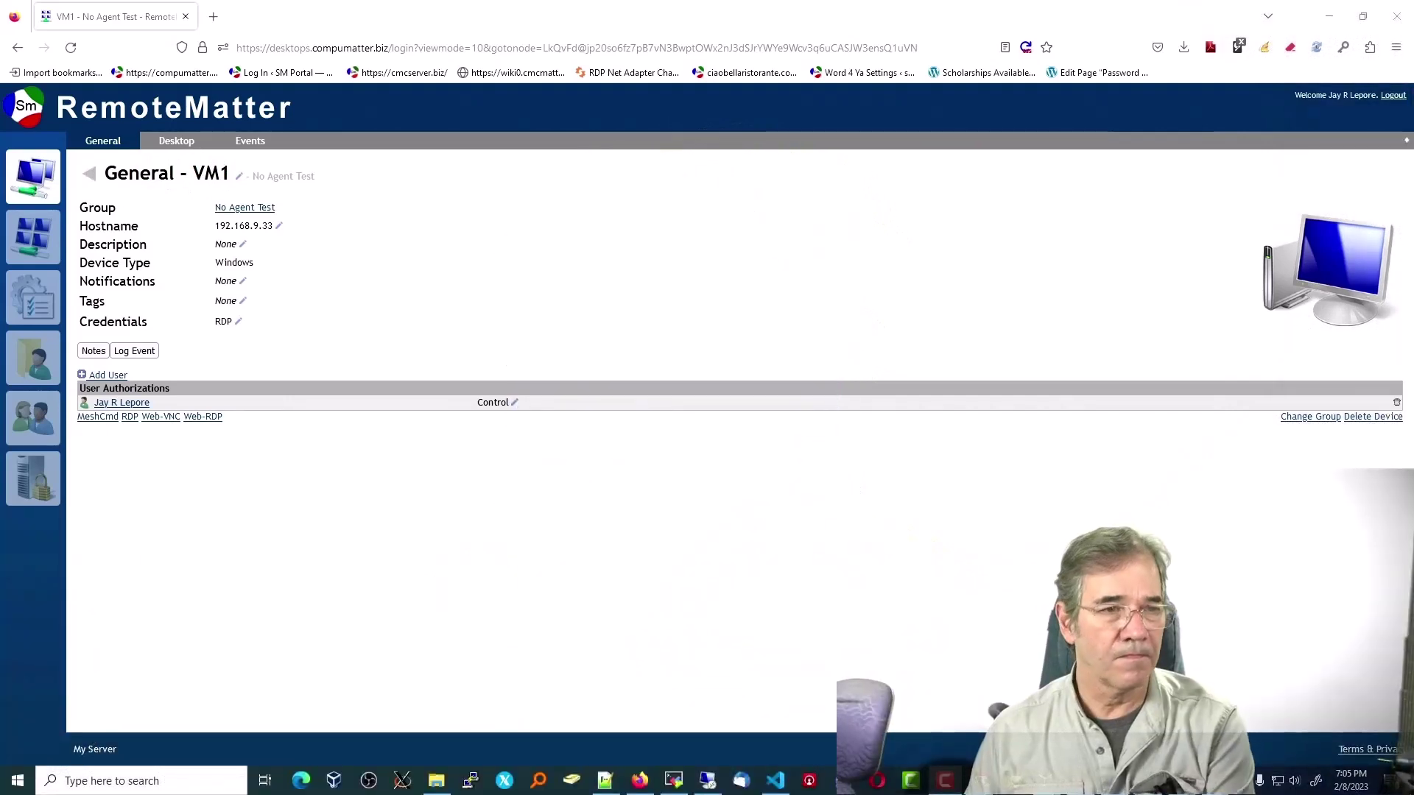
# Step: Connect to VM1 over Web-RDP using the office domain
pyautogui.click(202, 417)
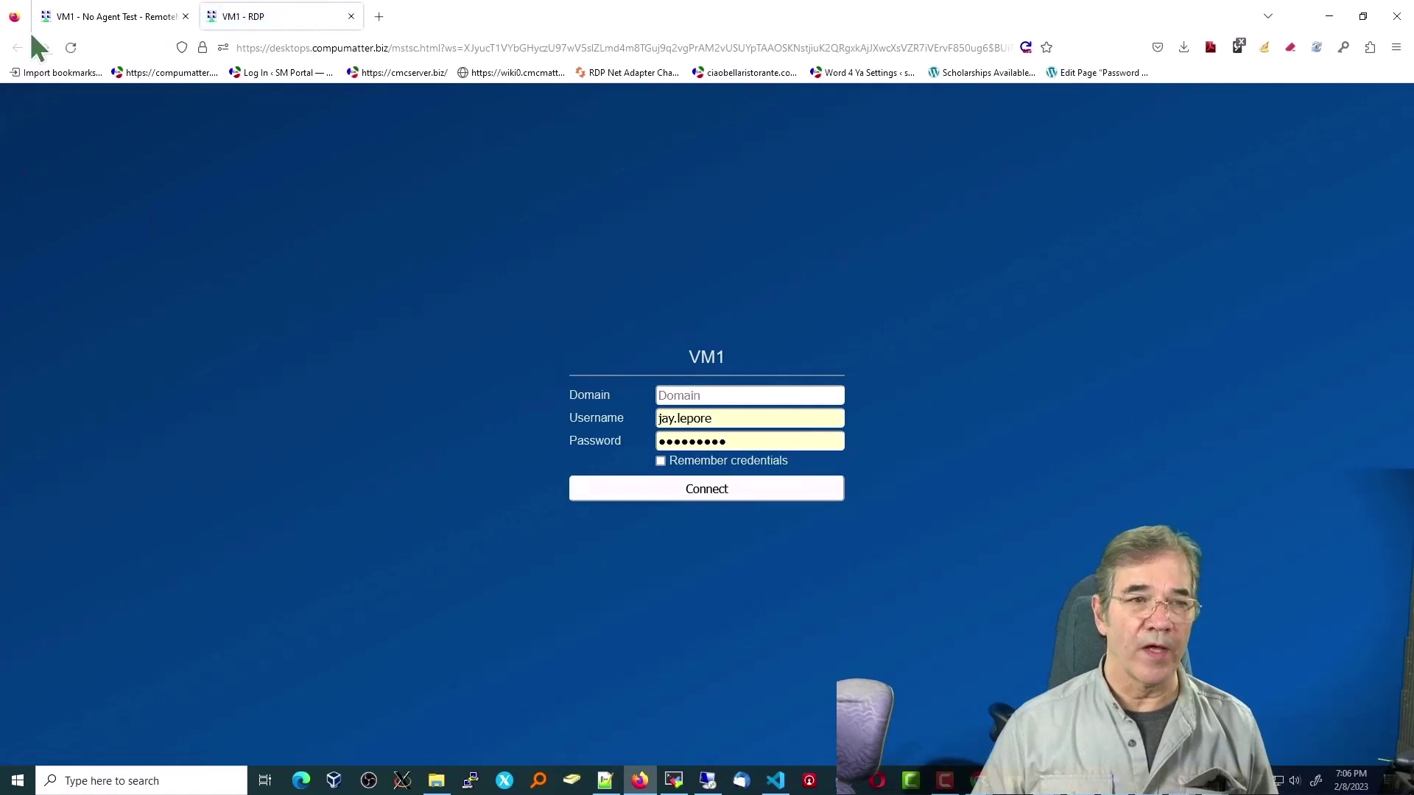
pyautogui.write('office')
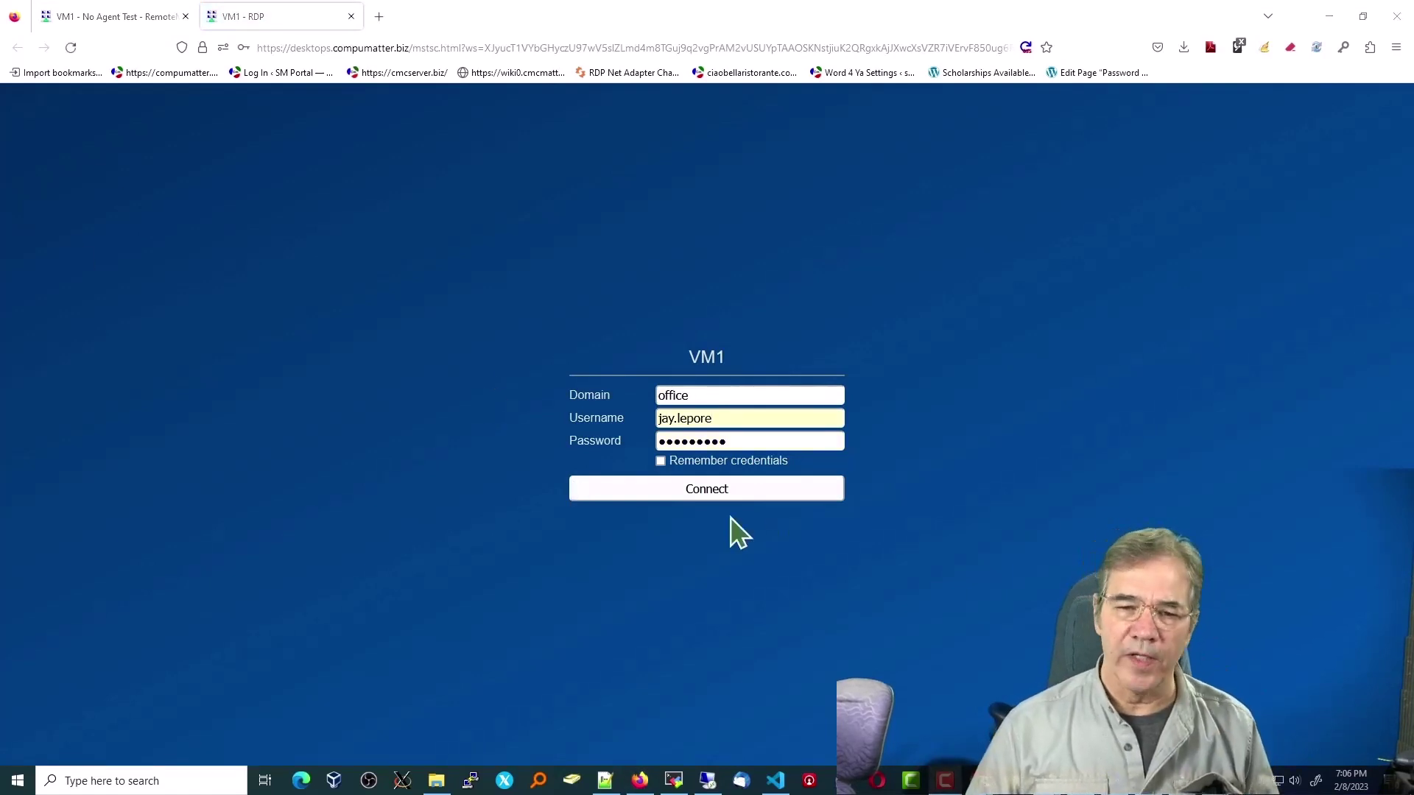
pyautogui.click(712, 492)
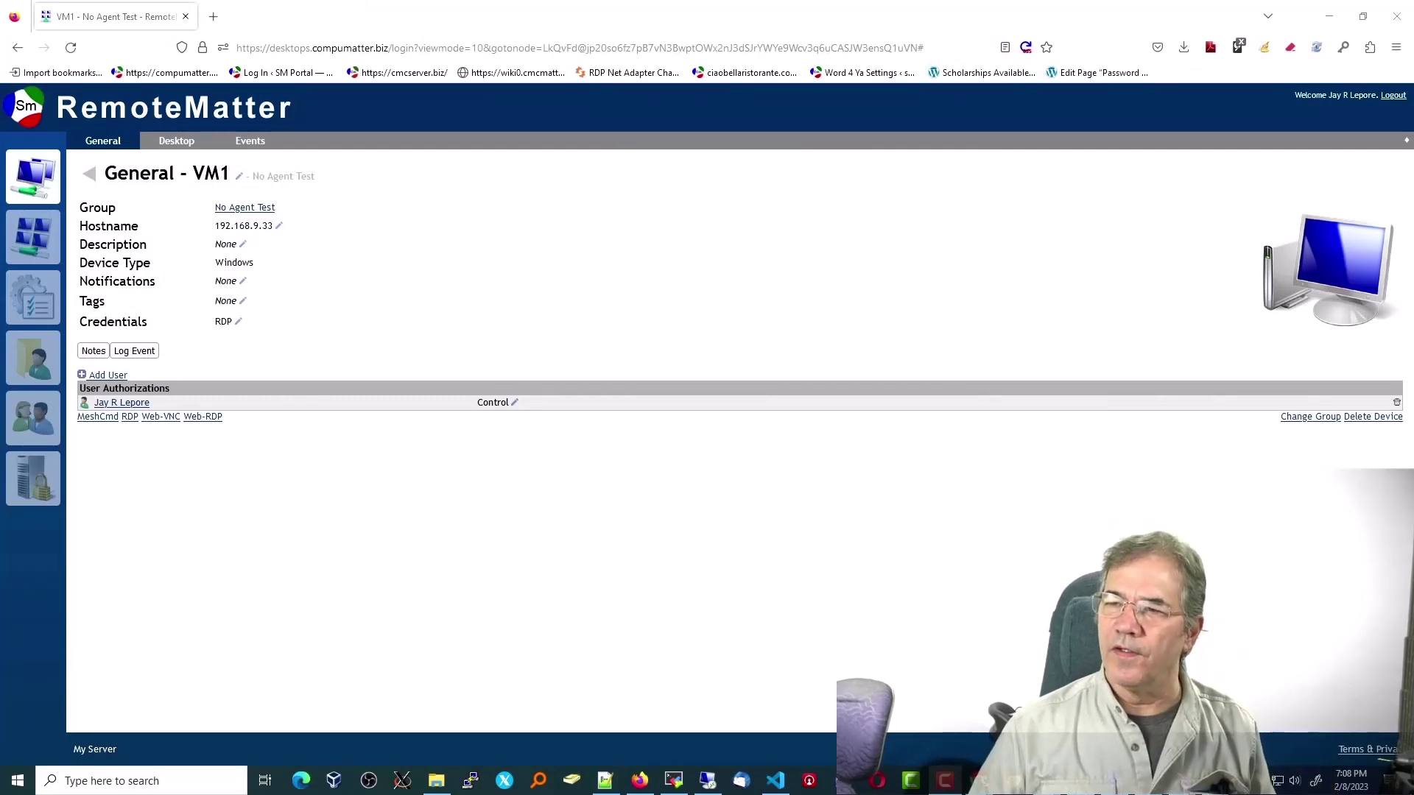
# Step: Switch to the full-screen Showroom 50 inch viewer showing the My Devices list
pyautogui.hotkey('alt', 'Tab')
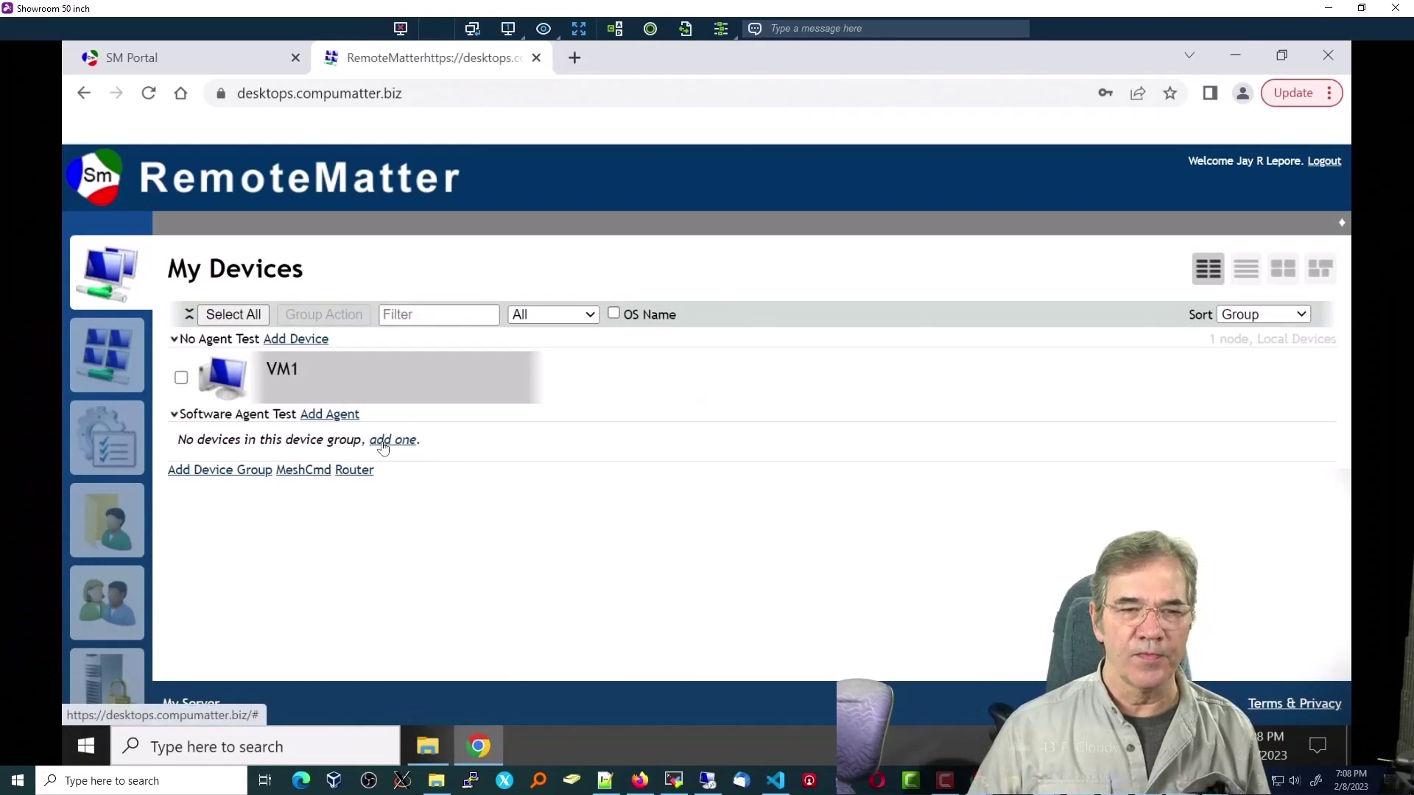
# Step: Download the Interactive only Windows (.exe) agent installer for the Software Agent Test group
pyautogui.click(382, 445)
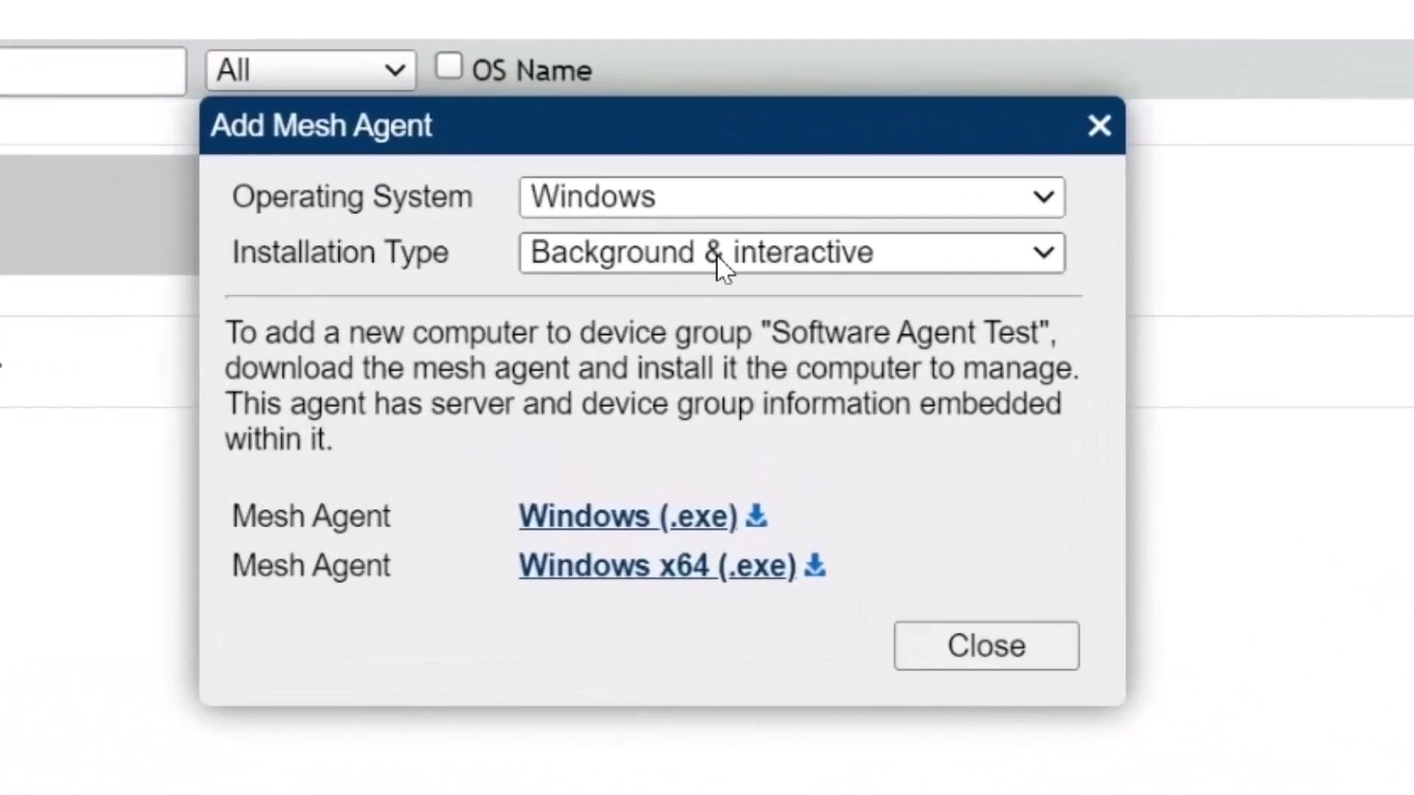
pyautogui.click(729, 395)
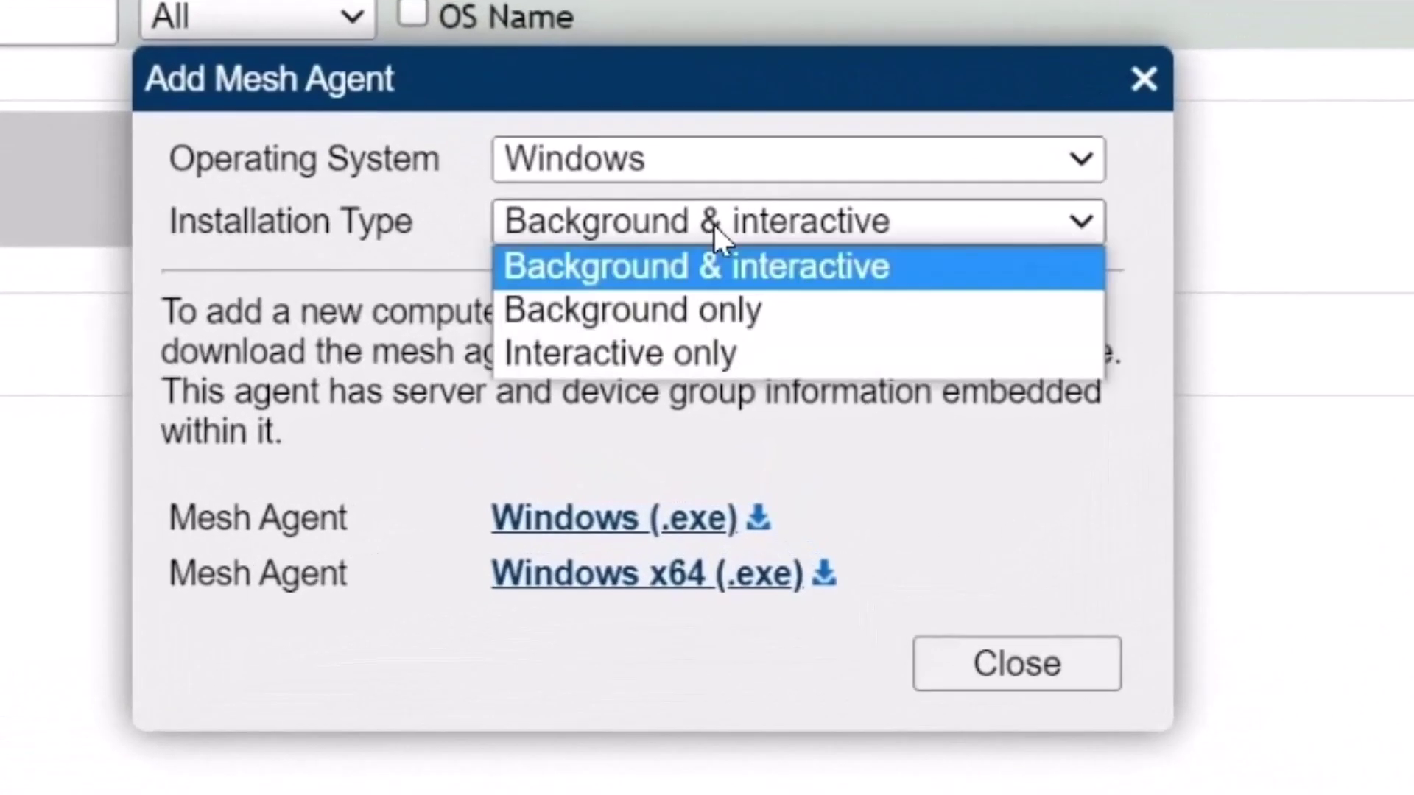
pyautogui.click(669, 355)
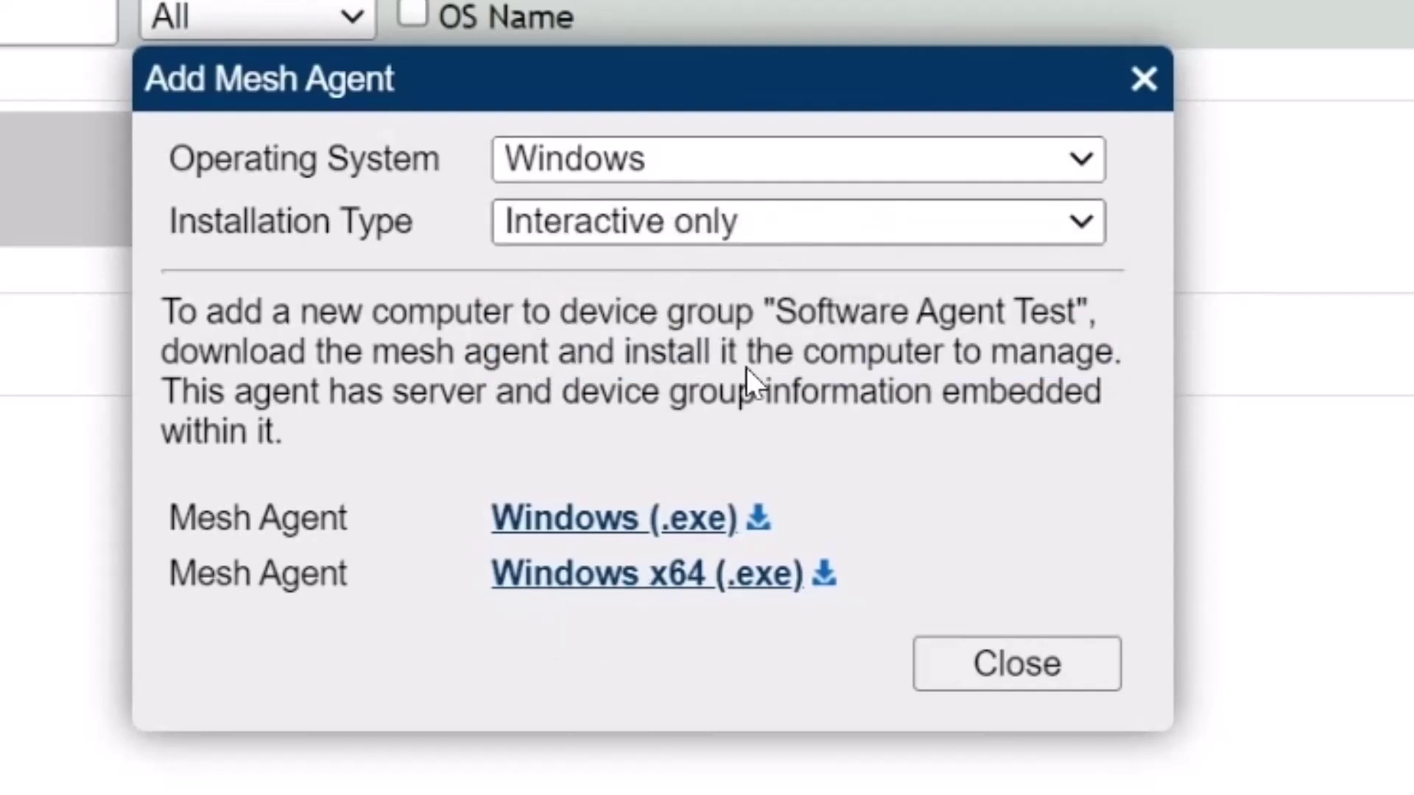
pyautogui.click(687, 523)
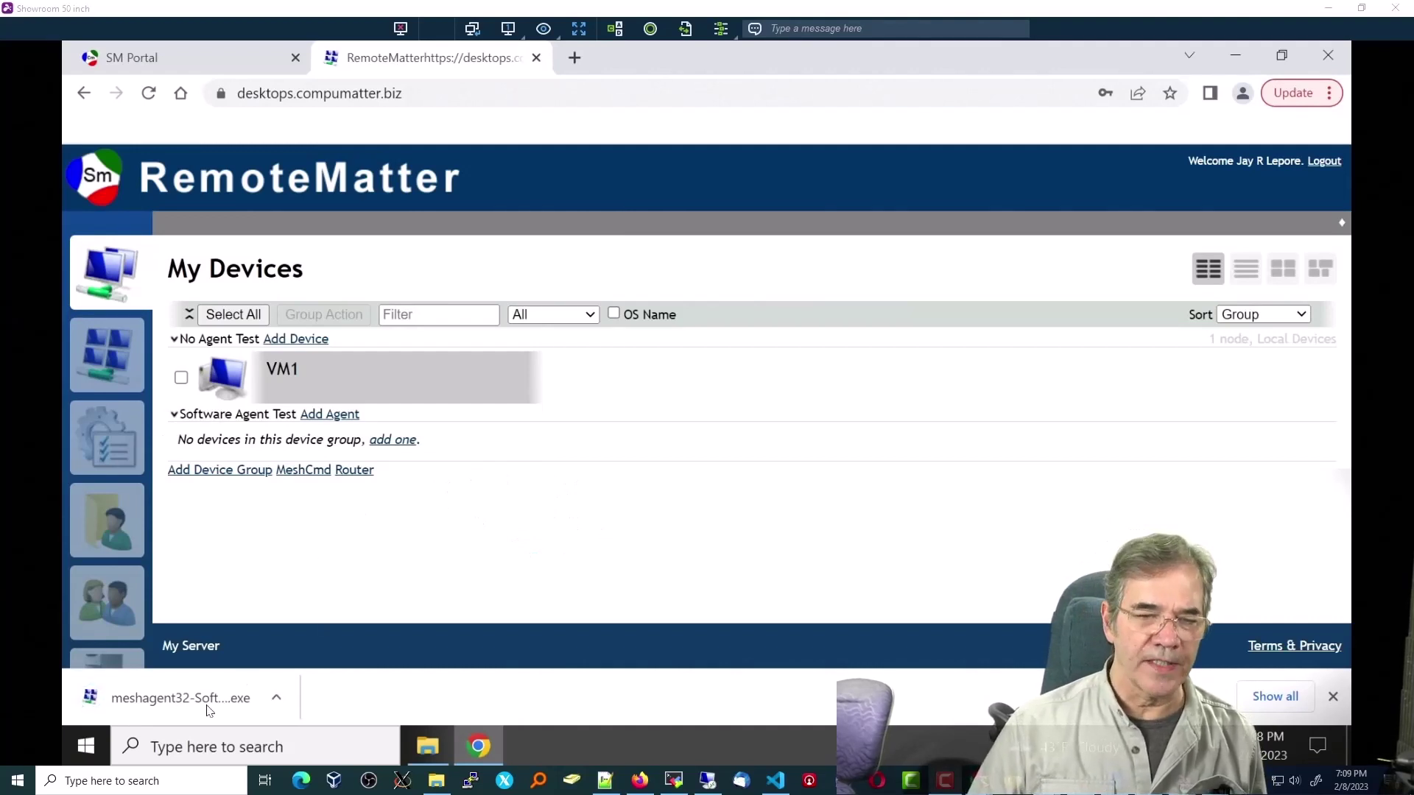
# Step: Run meshagent32 past SmartScreen, choose Connect, and approve the administrator prompt
pyautogui.click(180, 698)
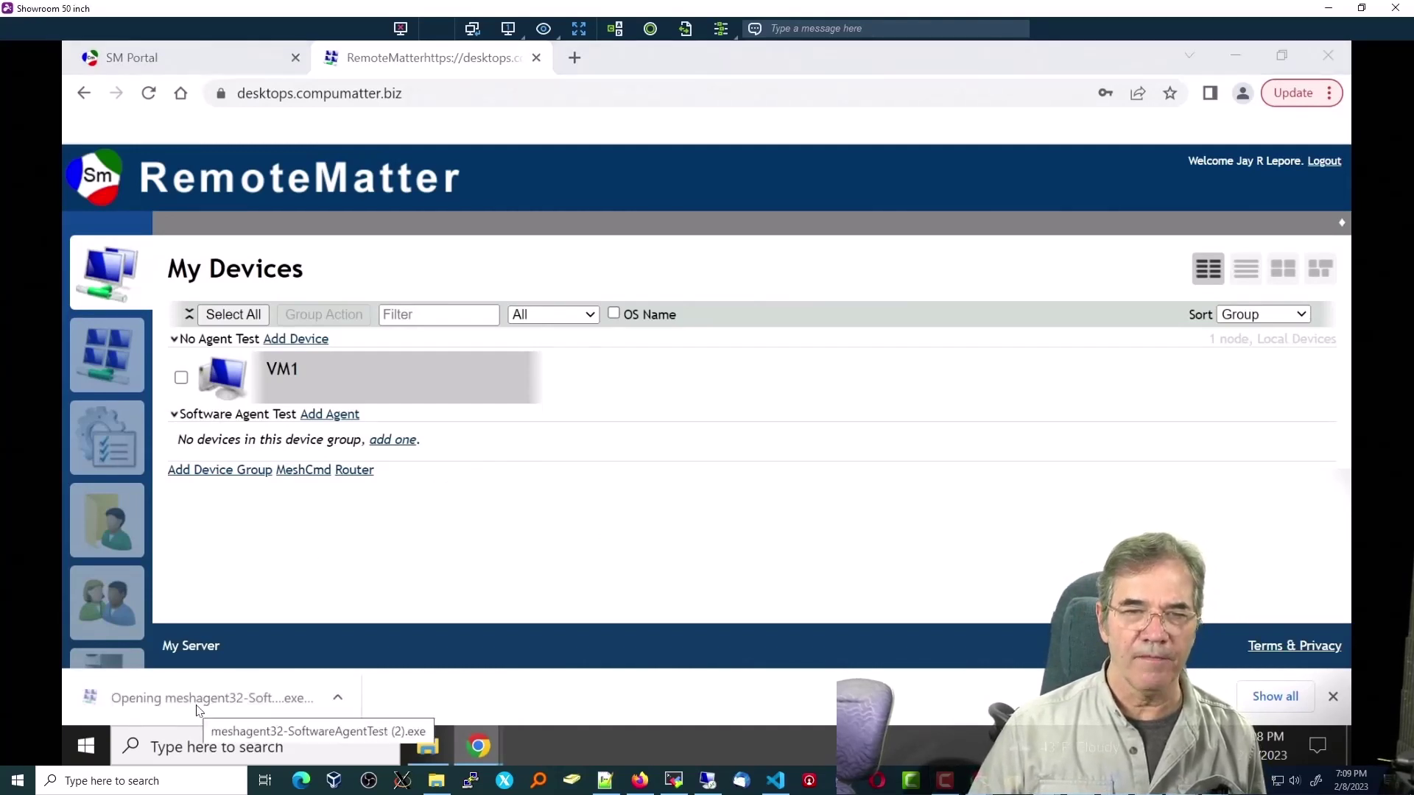
pyautogui.click(492, 247)
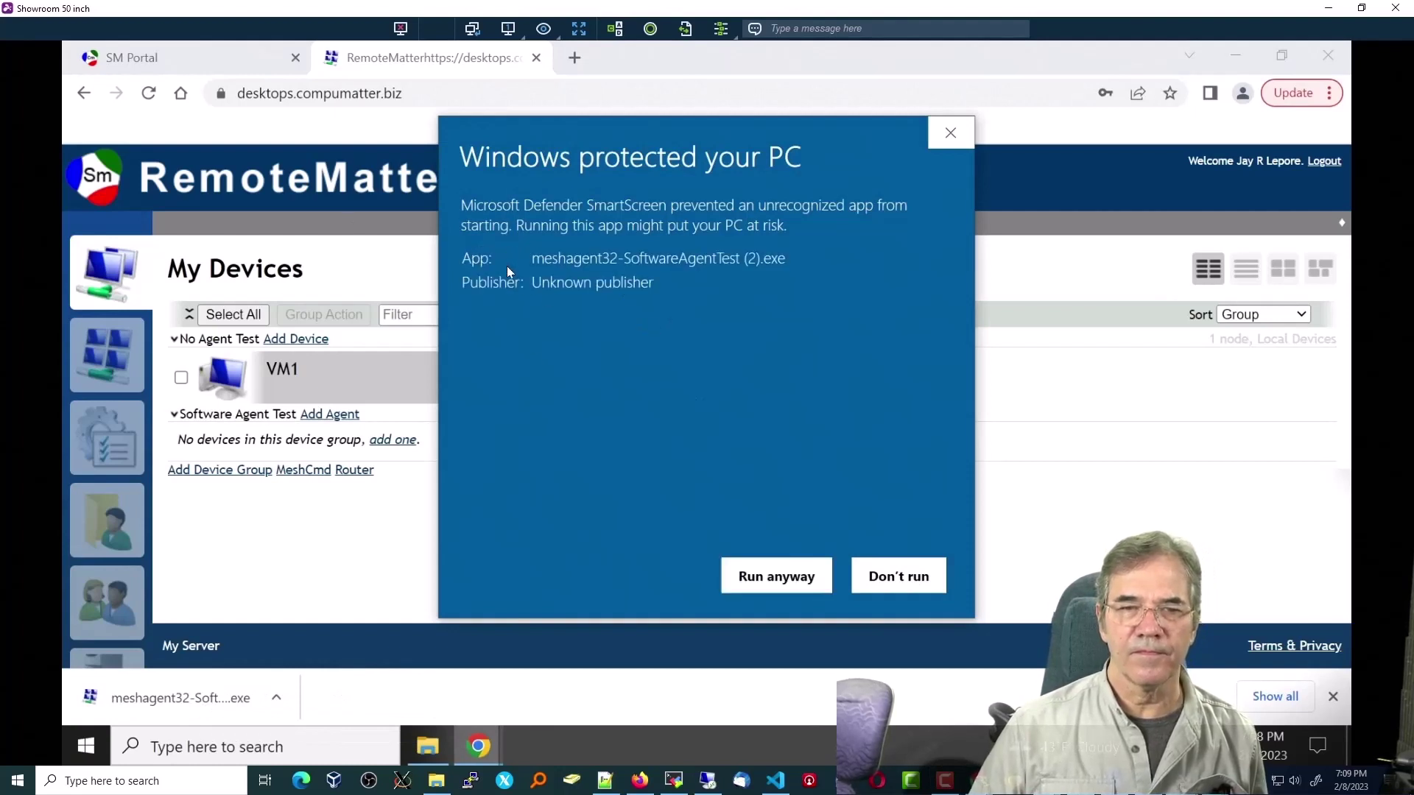
pyautogui.click(776, 577)
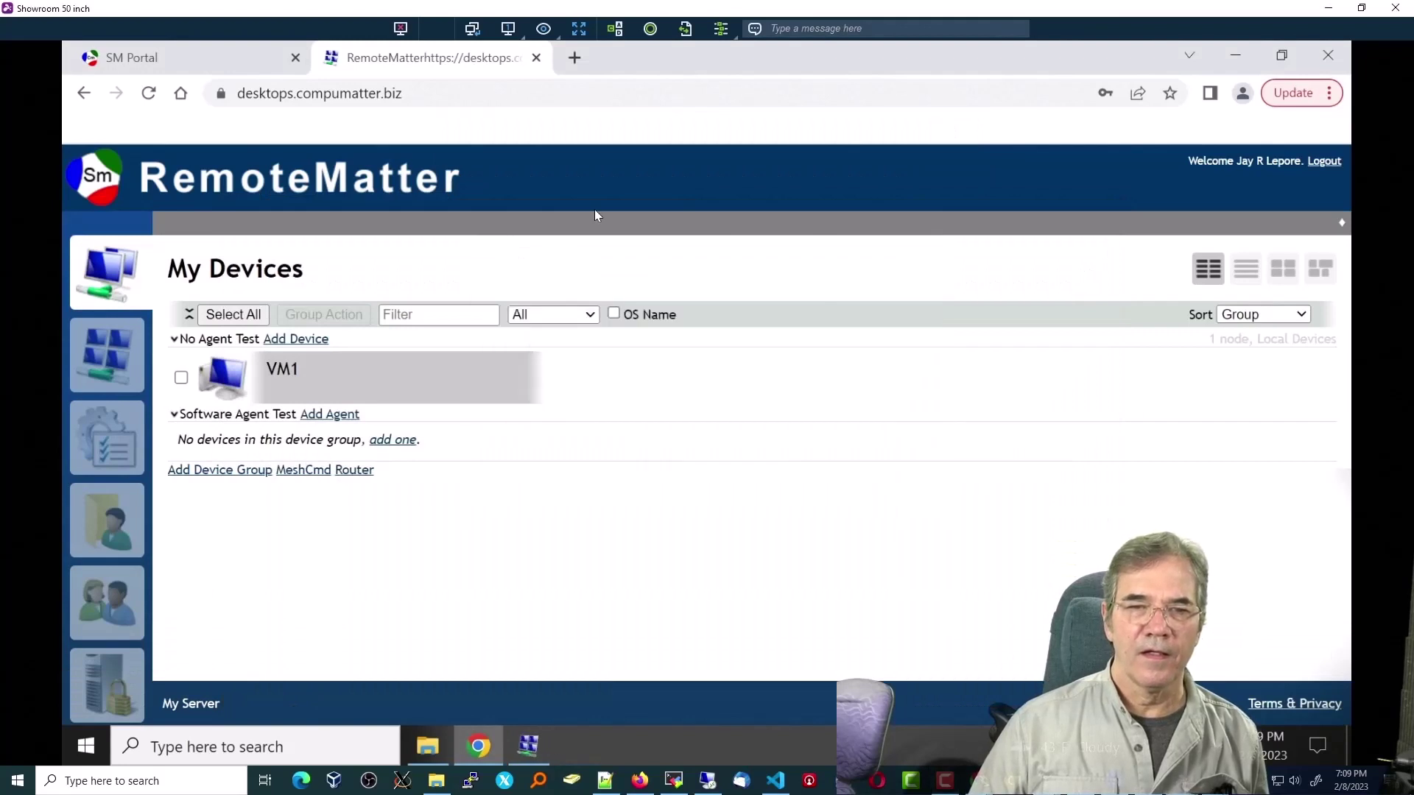
pyautogui.click(548, 740)
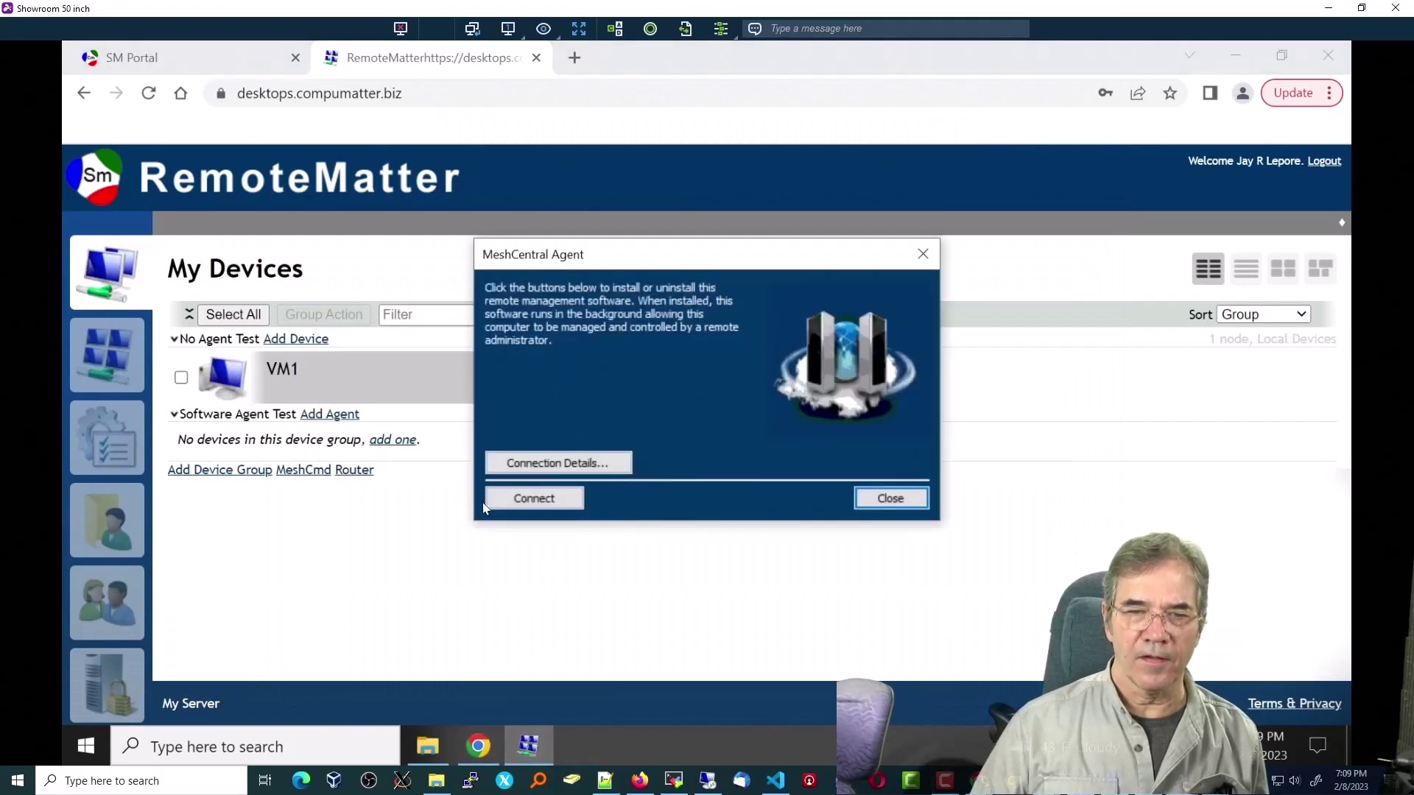
pyautogui.click(542, 501)
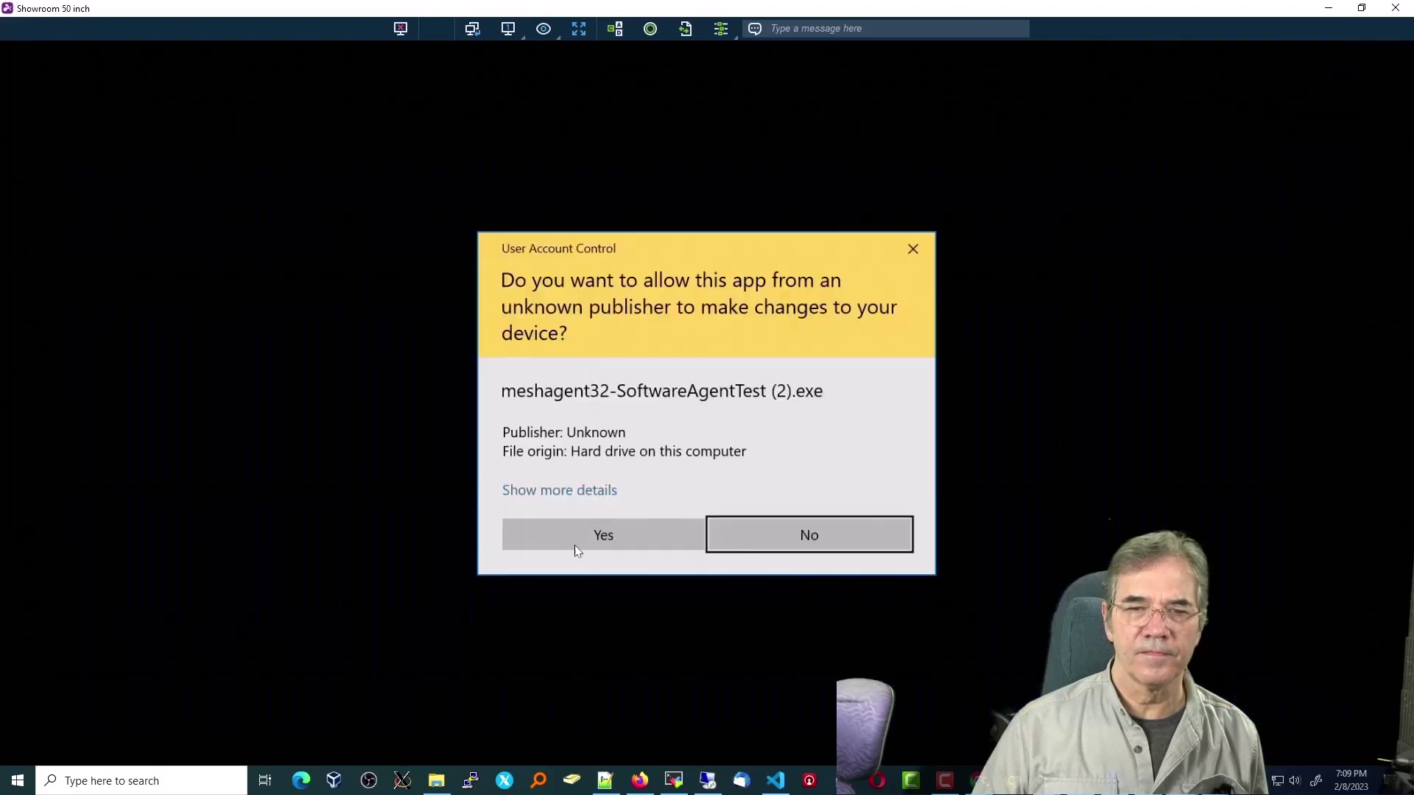
pyautogui.click(614, 545)
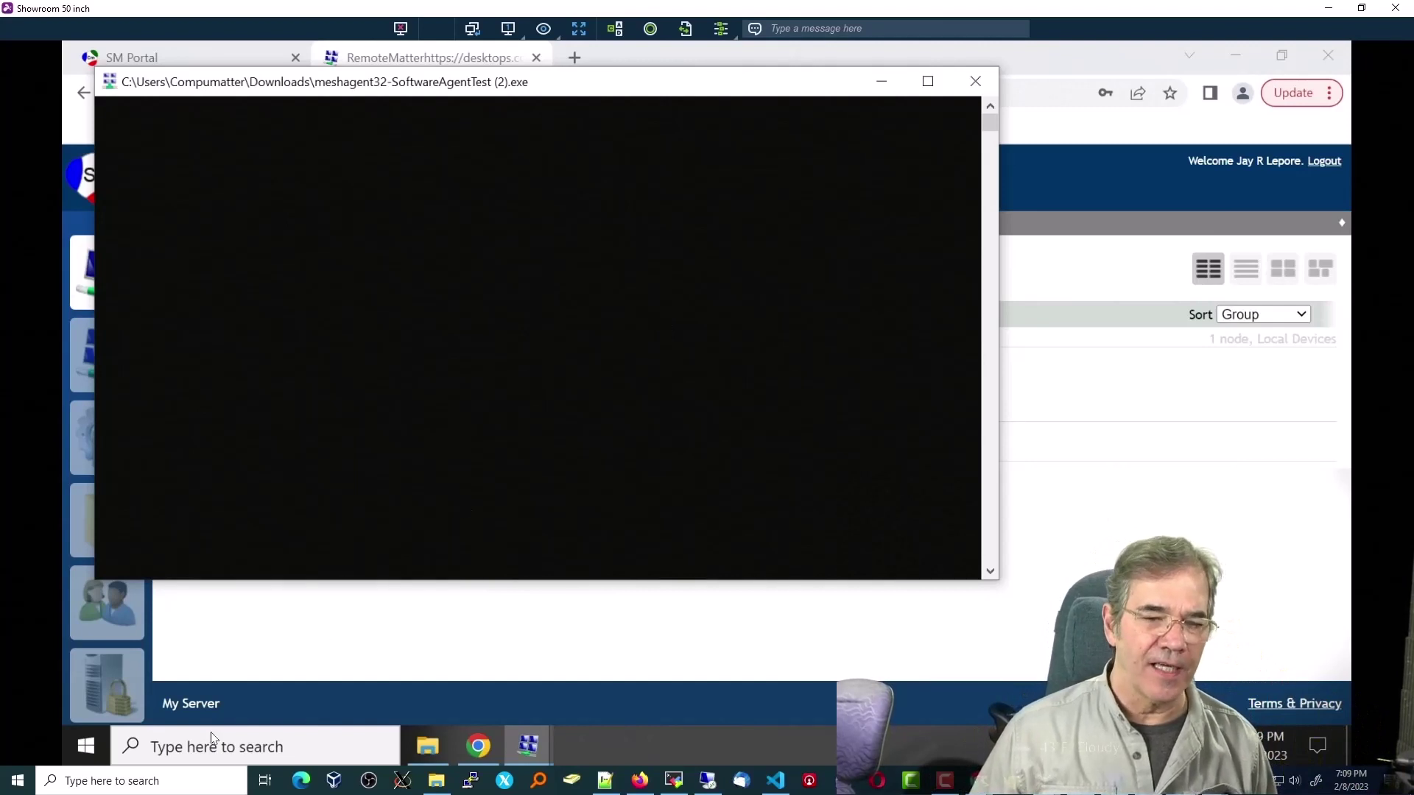
# Step: Search for cmd, then allow the MeshCentral Background Service Agent through the firewall on public networks
pyautogui.click(89, 741)
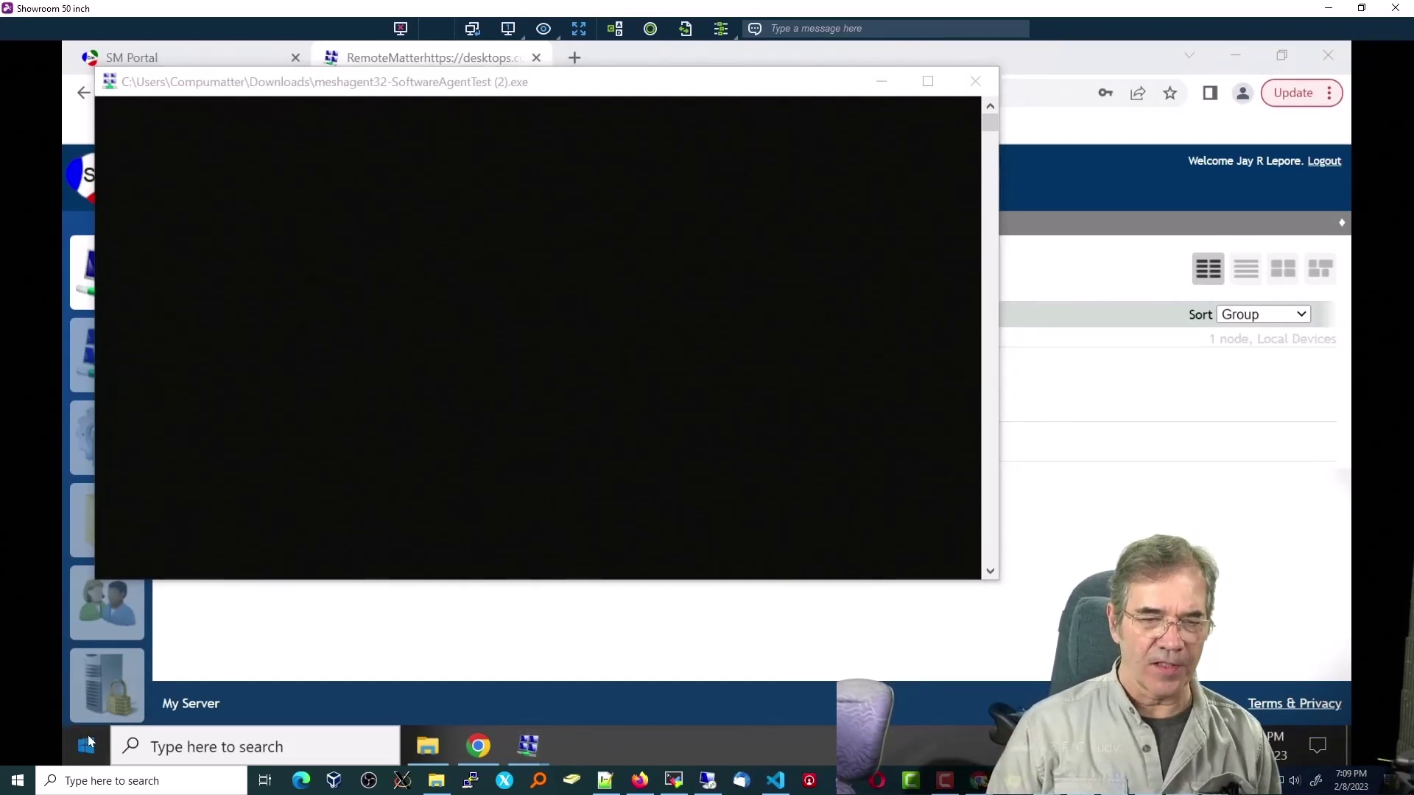
pyautogui.write('cmd')
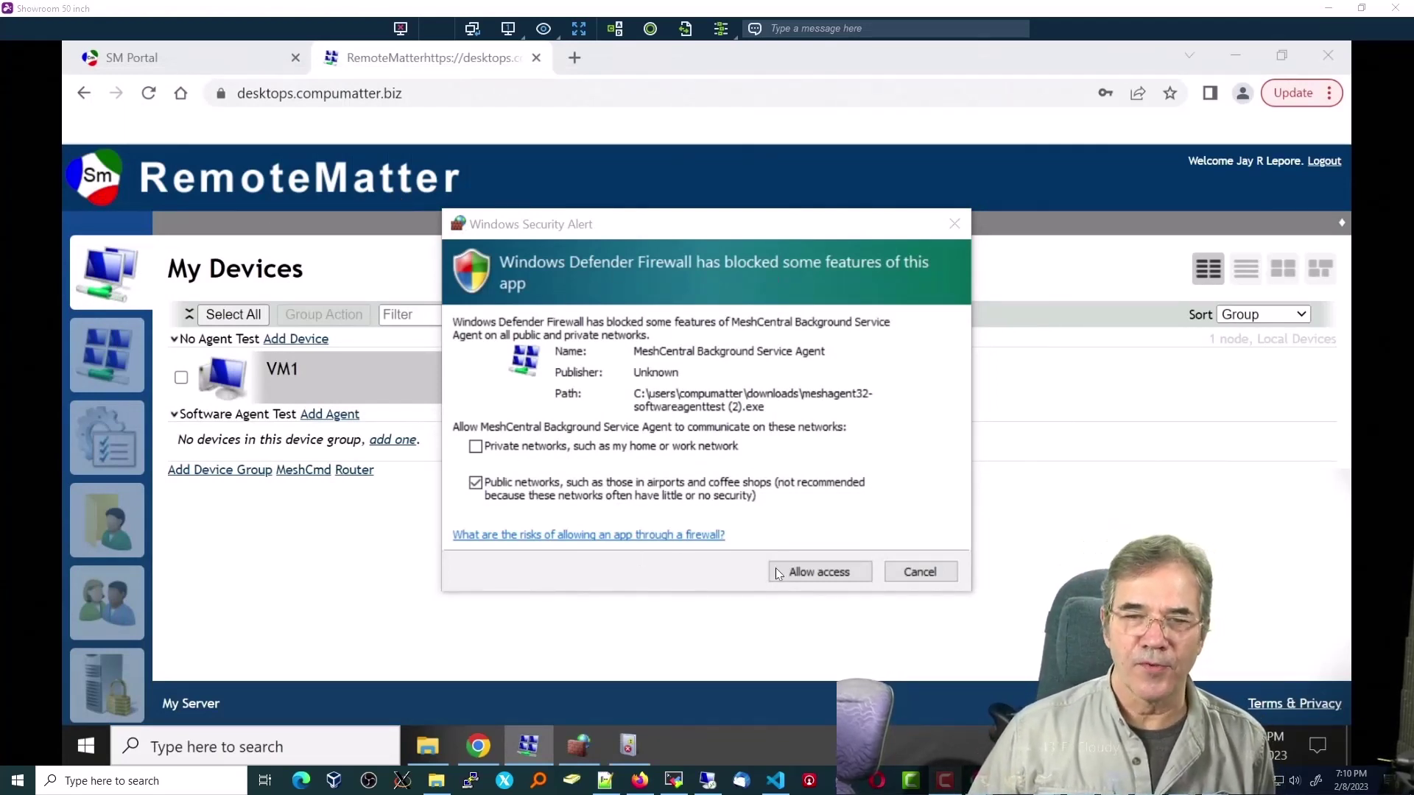
pyautogui.click(819, 573)
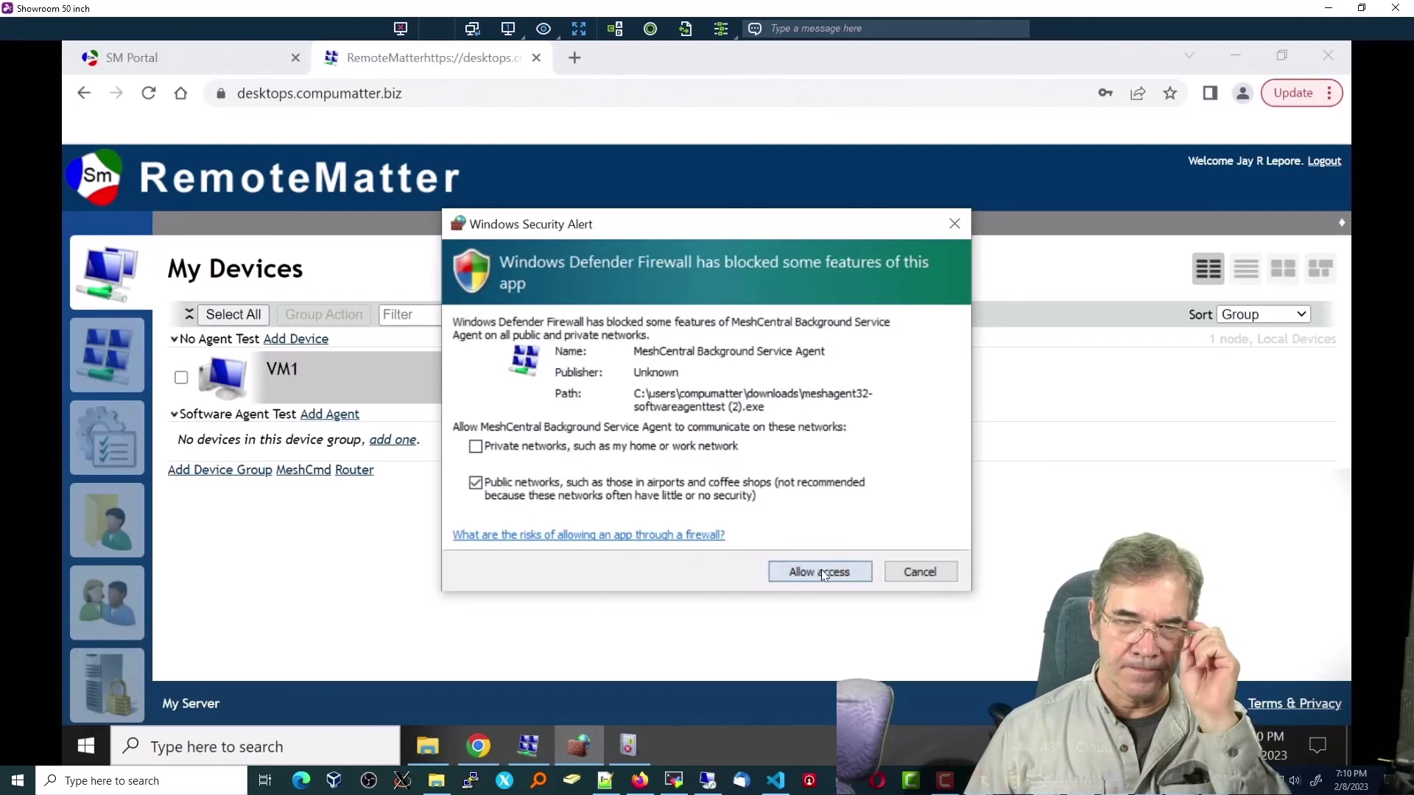
pyautogui.click(821, 570)
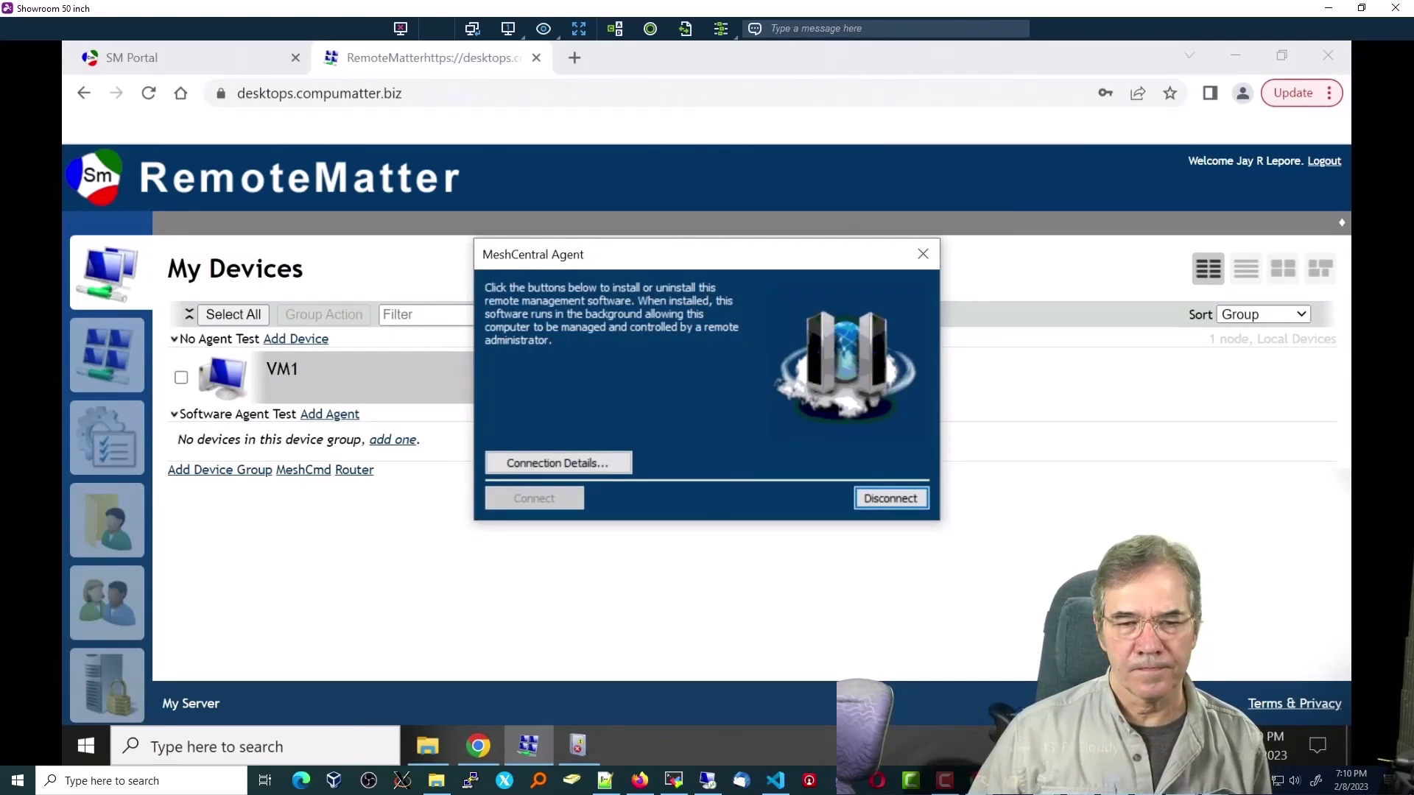
# Step: Check the agent's Connection Details showing NOT INSTALLED, dismiss them, and bring File Explorer forward
pyautogui.click(561, 469)
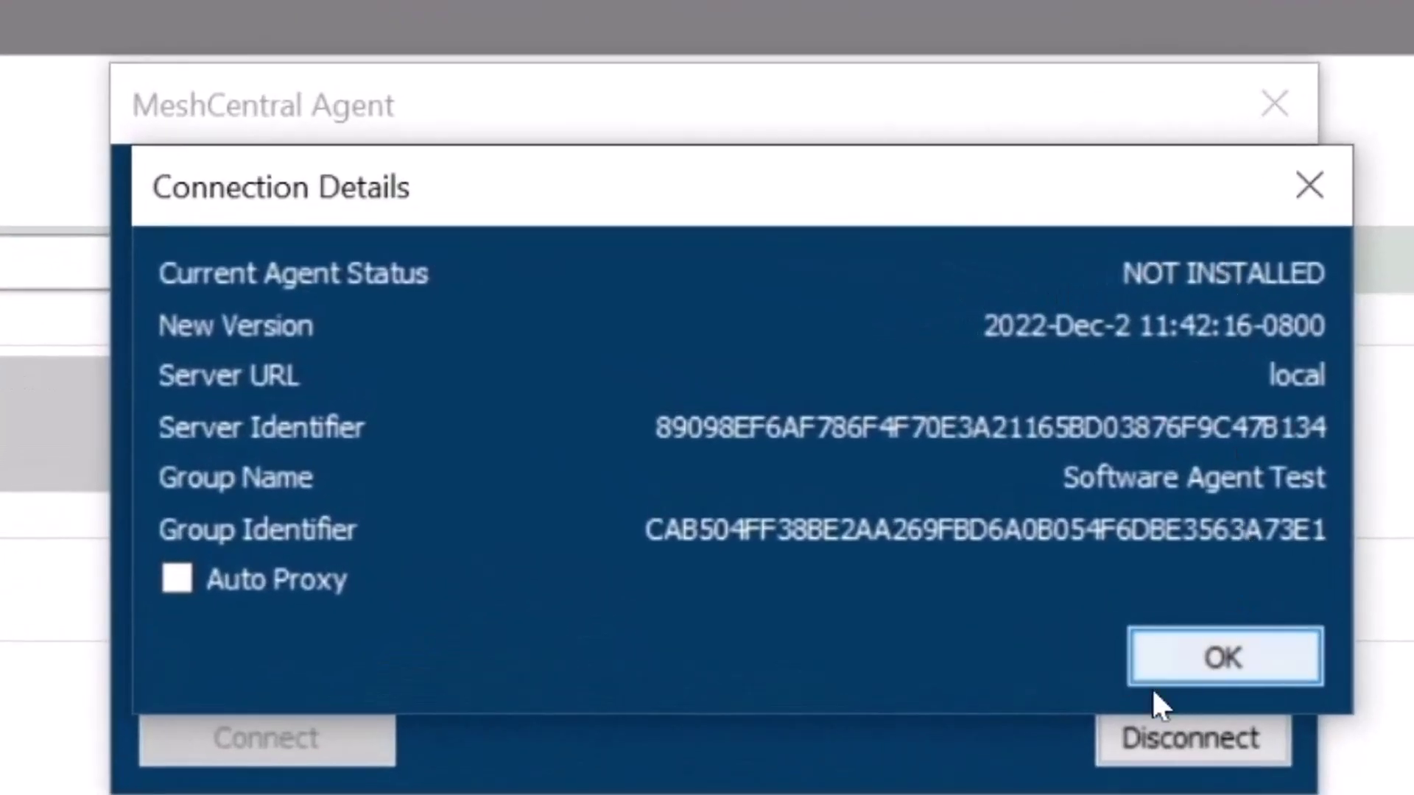
pyautogui.click(1165, 661)
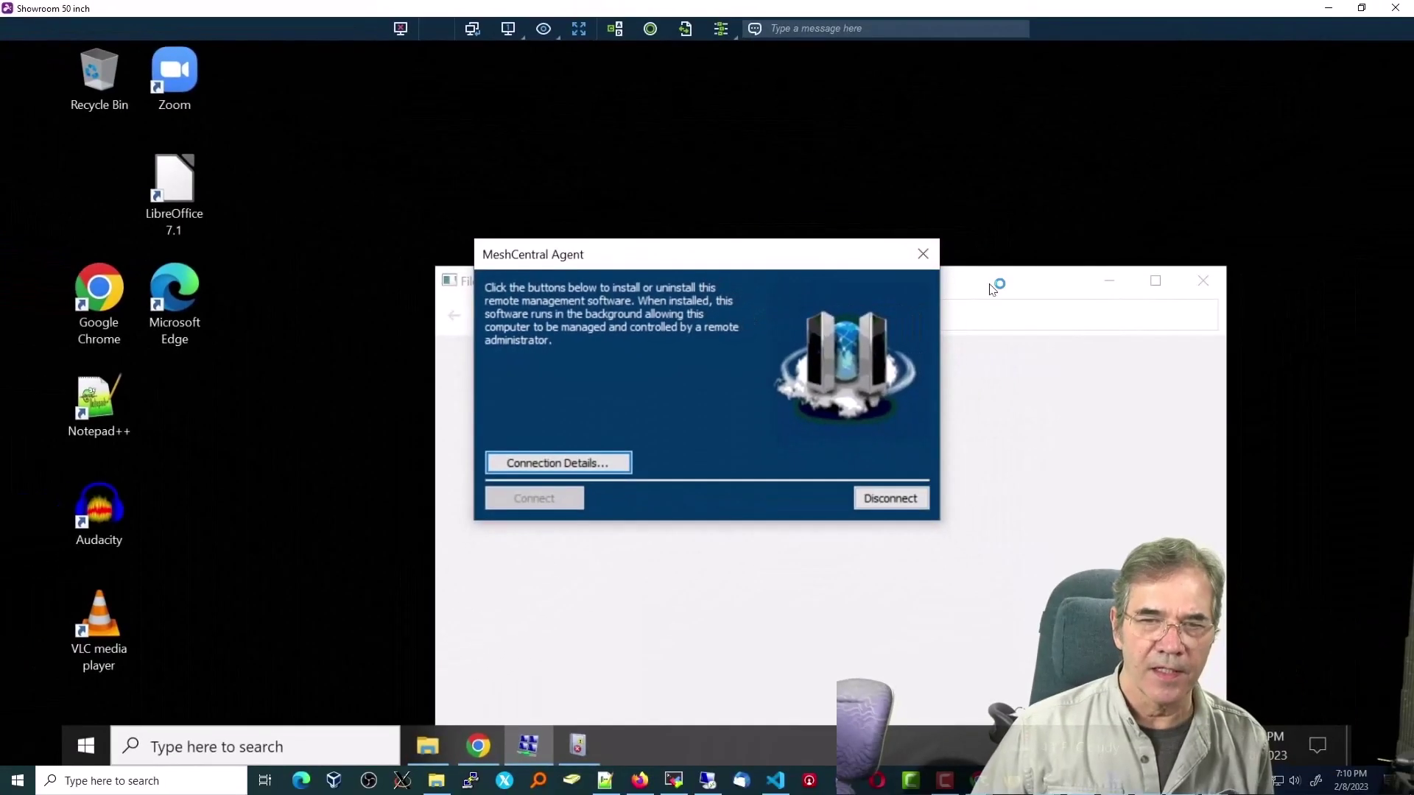
pyautogui.click(992, 289)
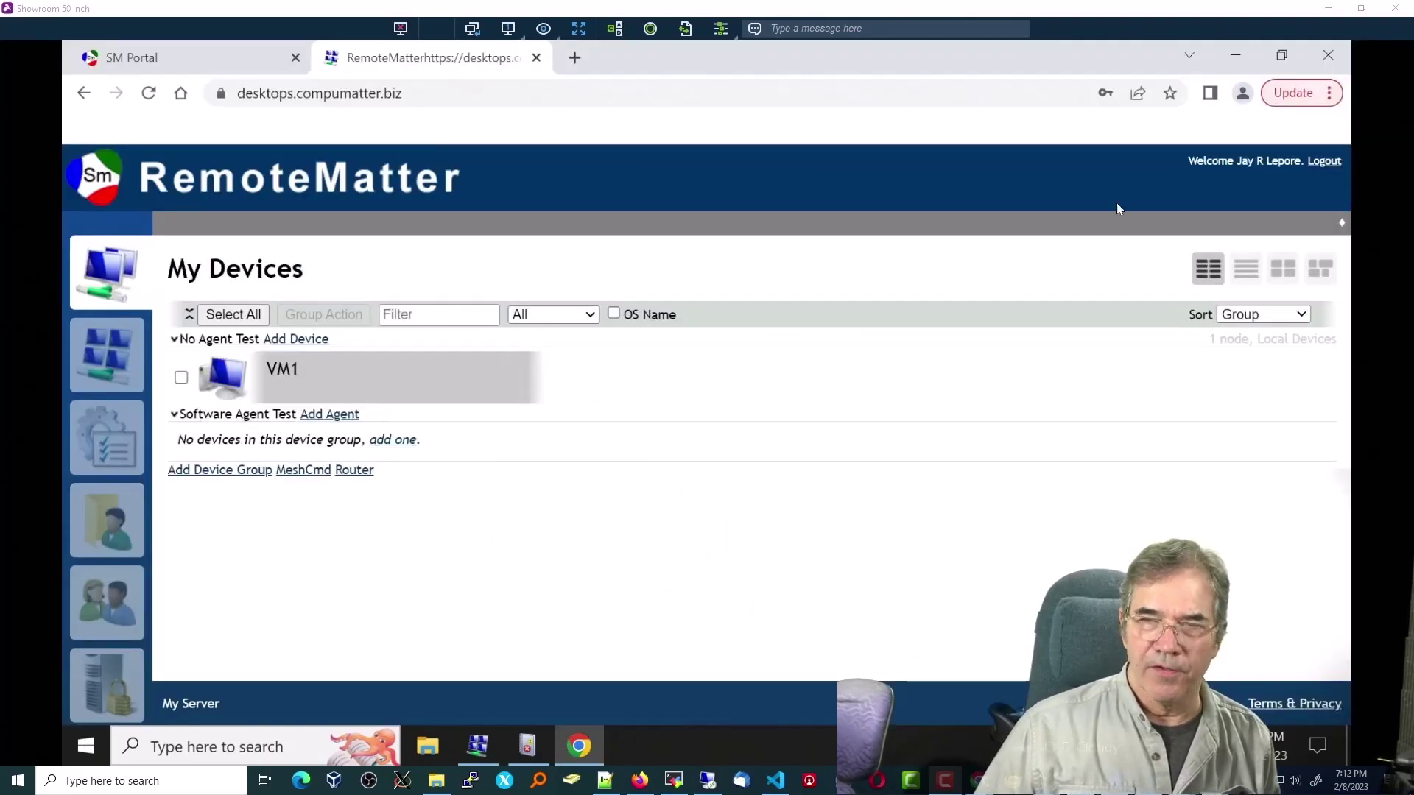
# Step: Load desktops.compumatter.biz in Chrome
pyautogui.click(1236, 59)
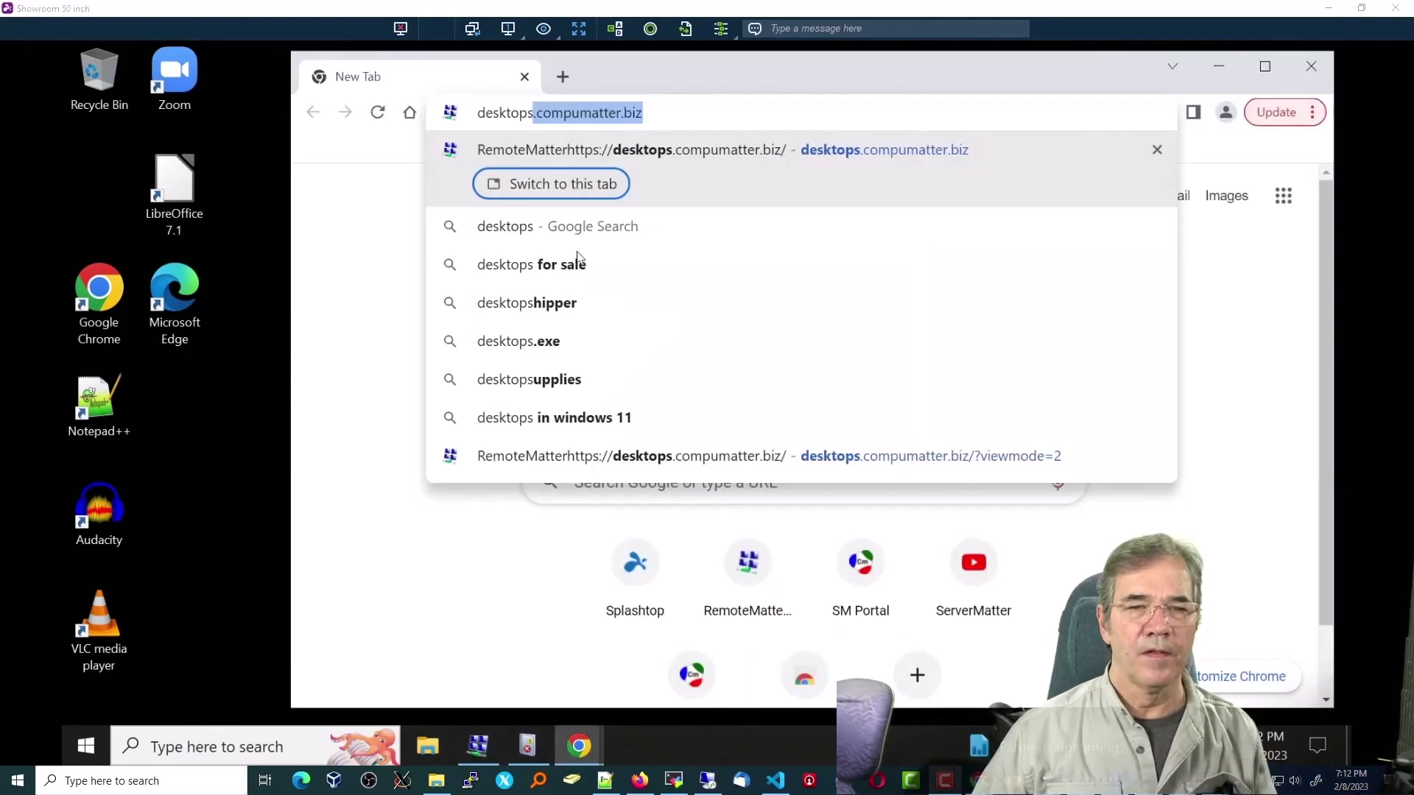
pyautogui.click(656, 112)
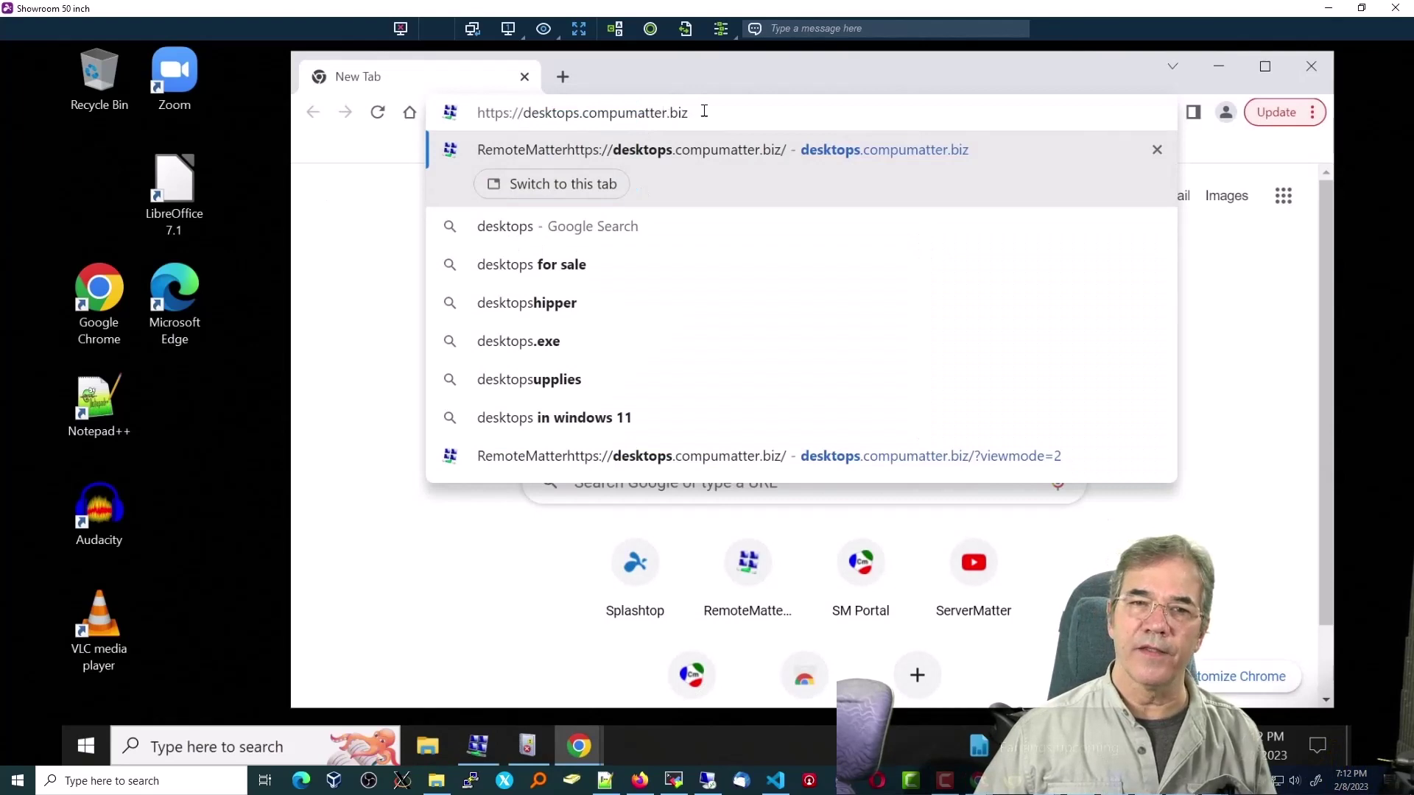
pyautogui.hotkey('ctrl', 'a')
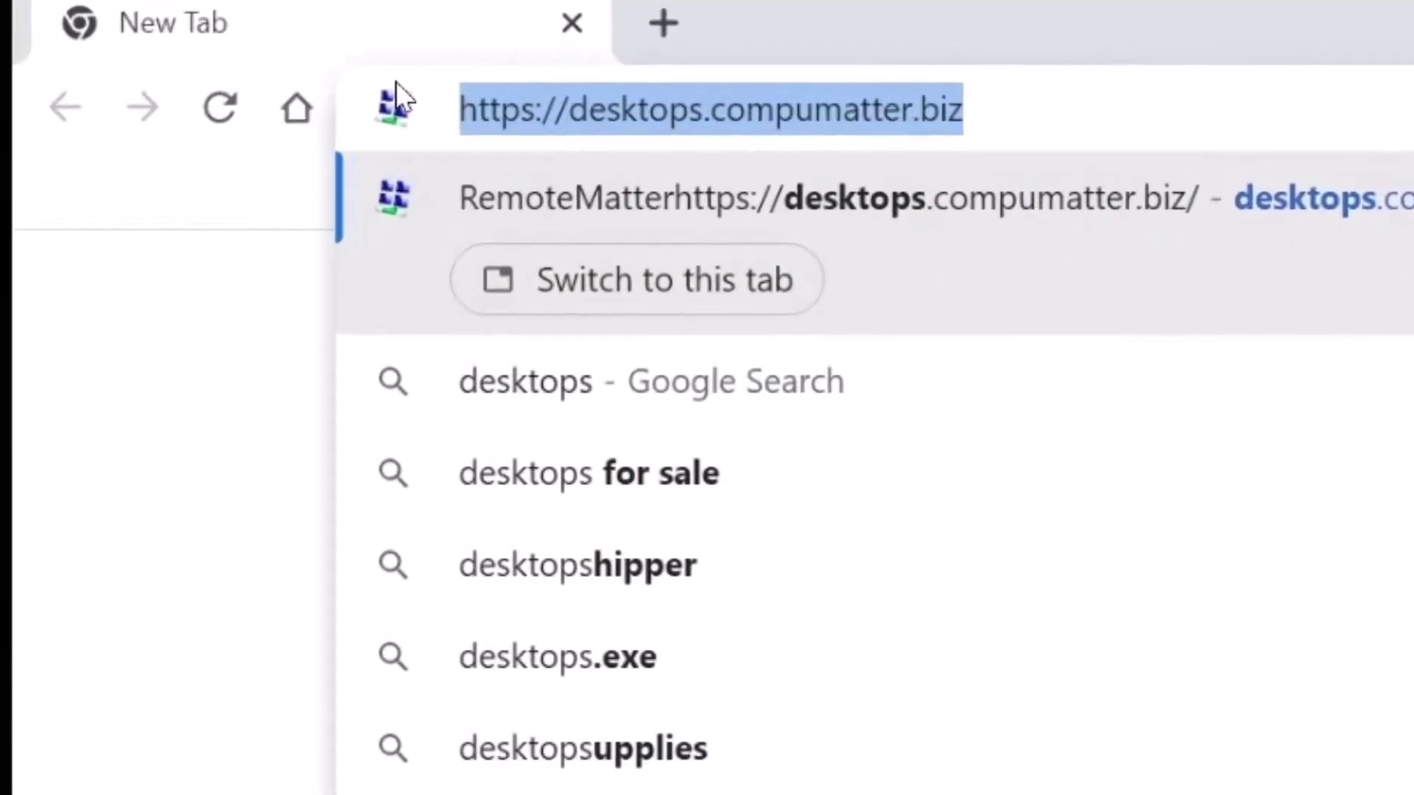
pyautogui.press('Return')
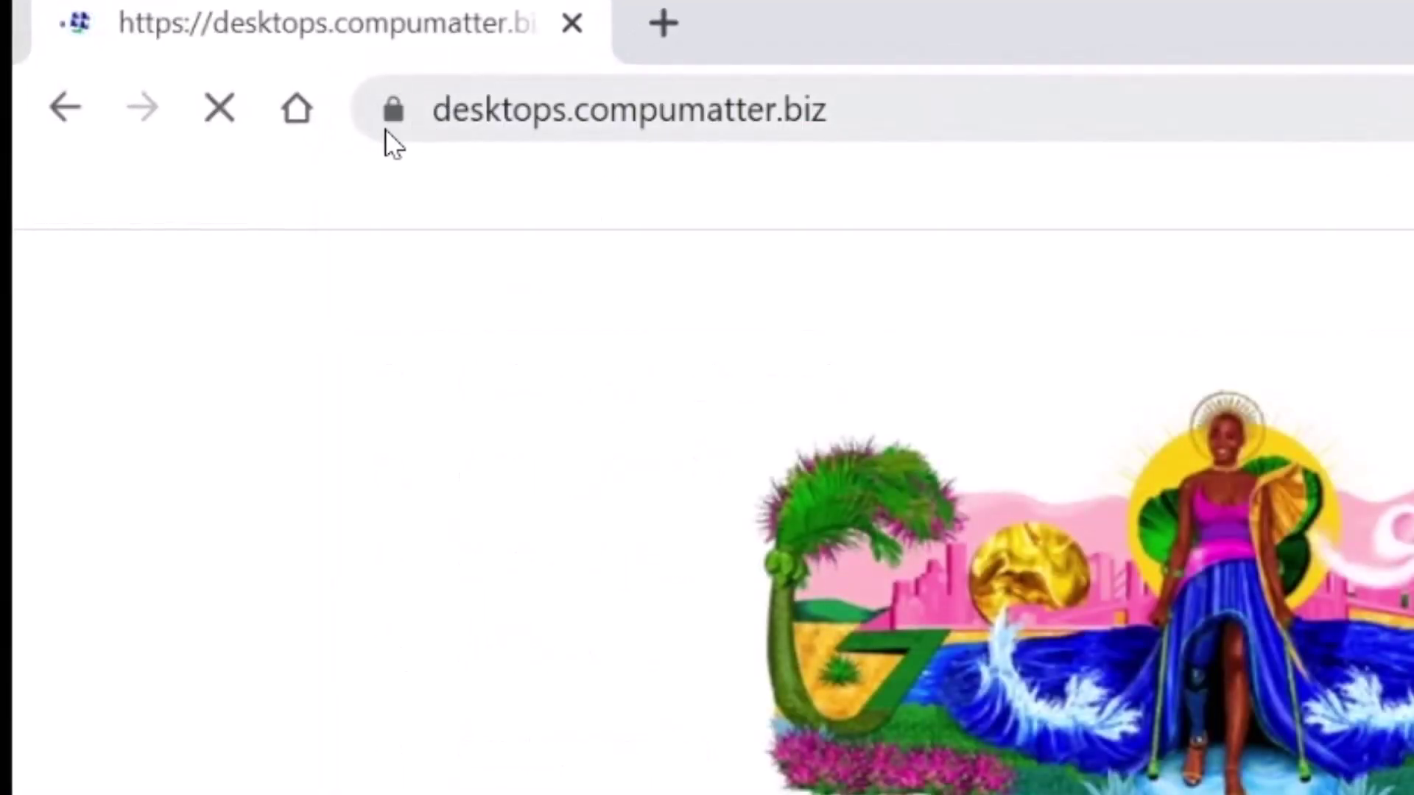
# Step: Verify the site's certificate is valid and issued by Let's Encrypt R3
pyautogui.click(396, 114)
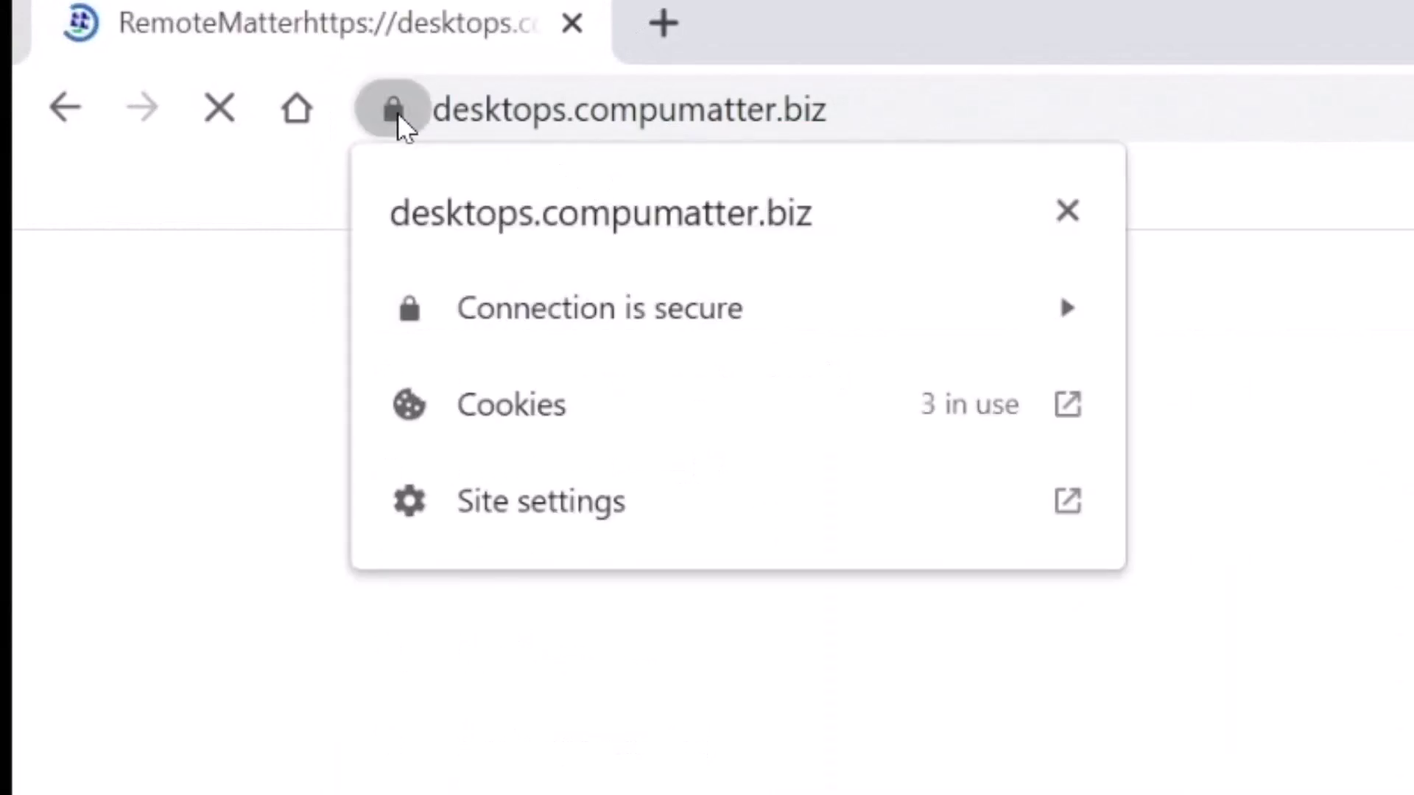
pyautogui.click(599, 331)
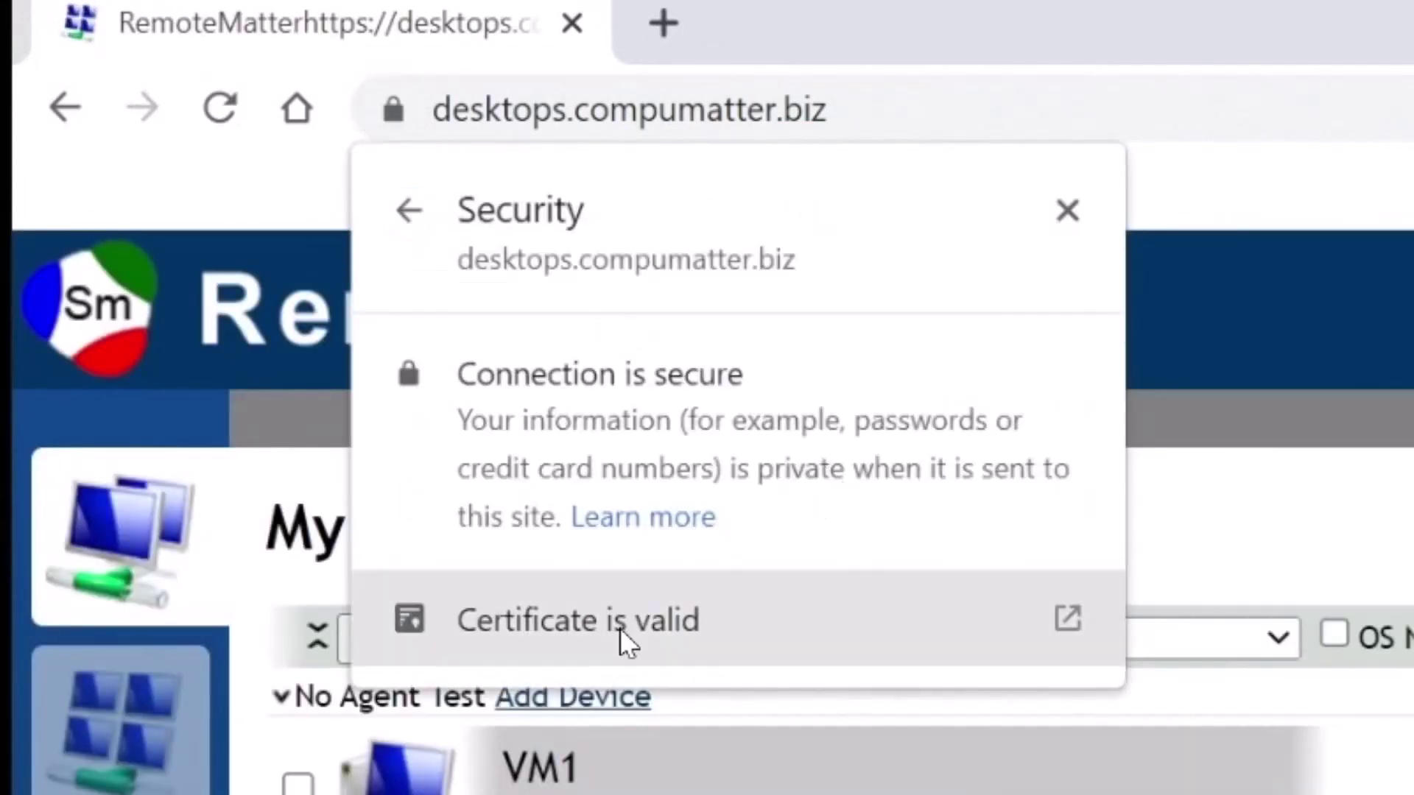
pyautogui.click(529, 630)
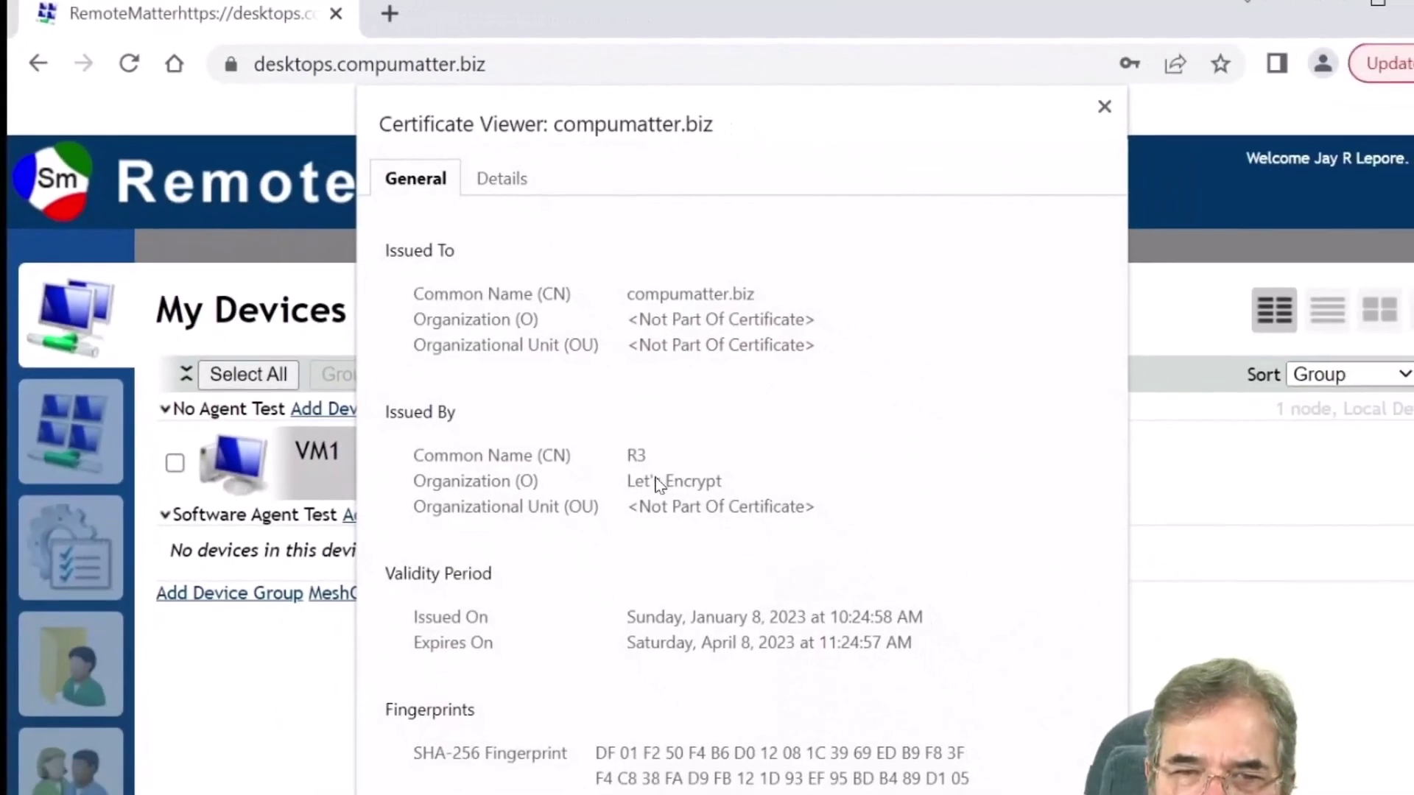
pyautogui.moveTo(691, 482); pyautogui.dragTo(596, 498)
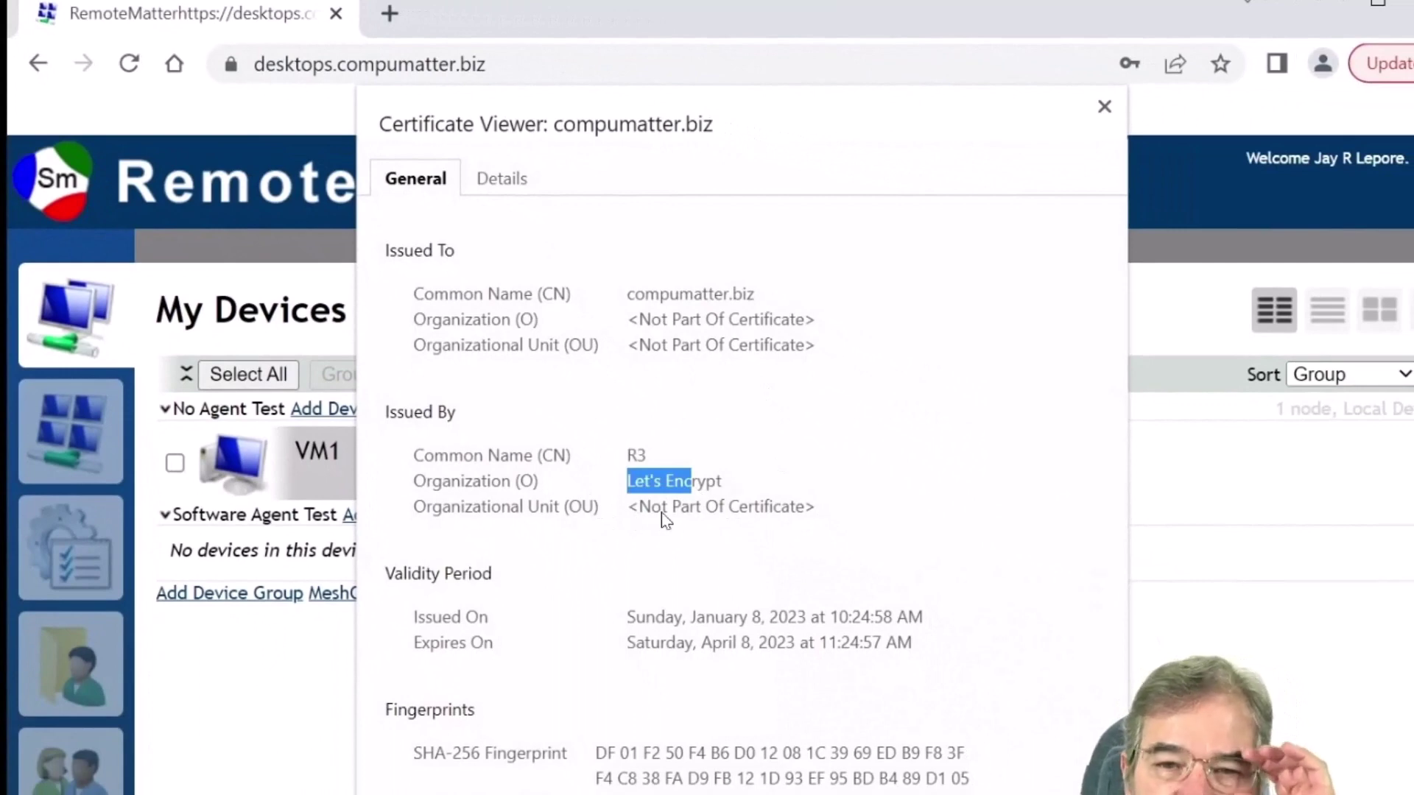
# Step: Close the certificate viewer and confirm adding VM2 External as a Windows (RDP) device
pyautogui.click(1105, 107)
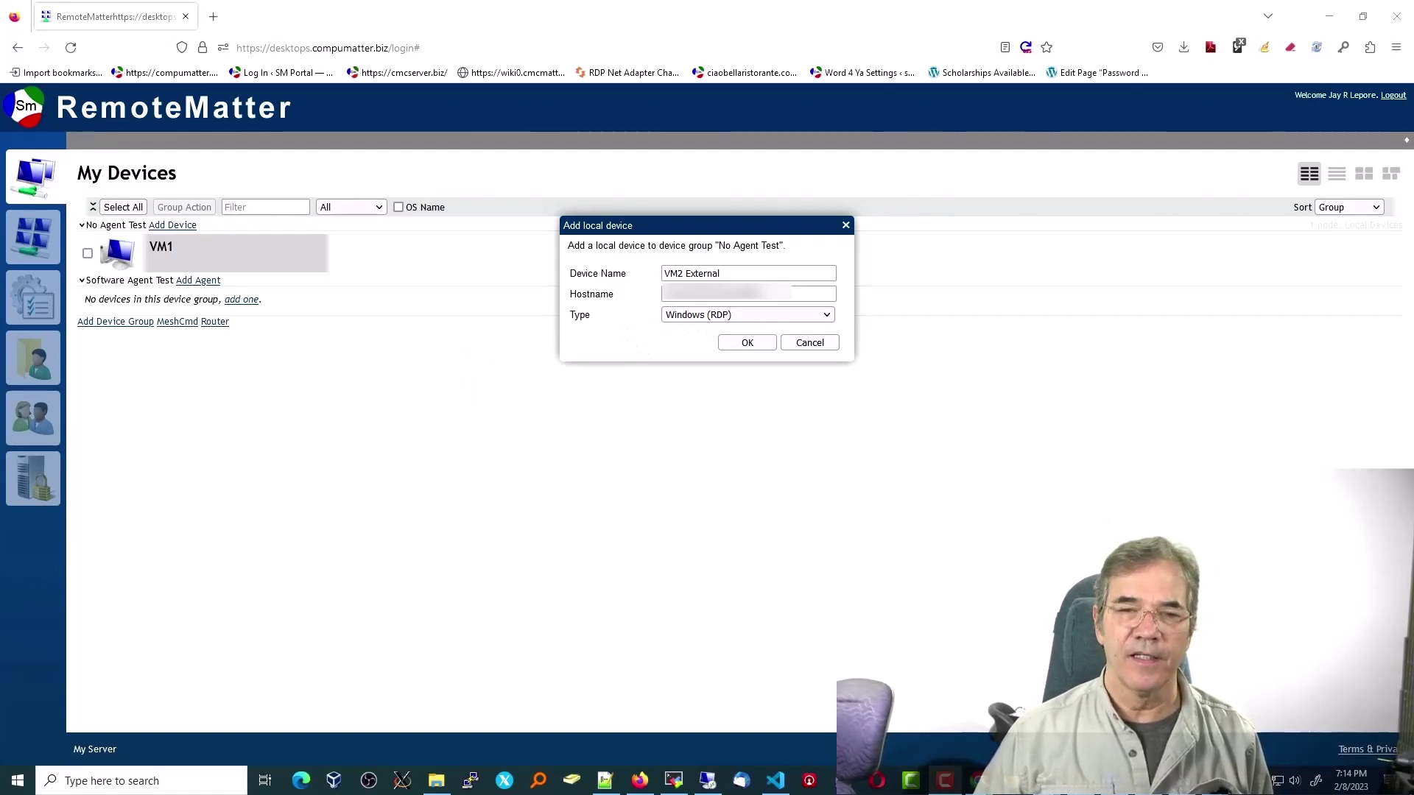
pyautogui.press('Return')
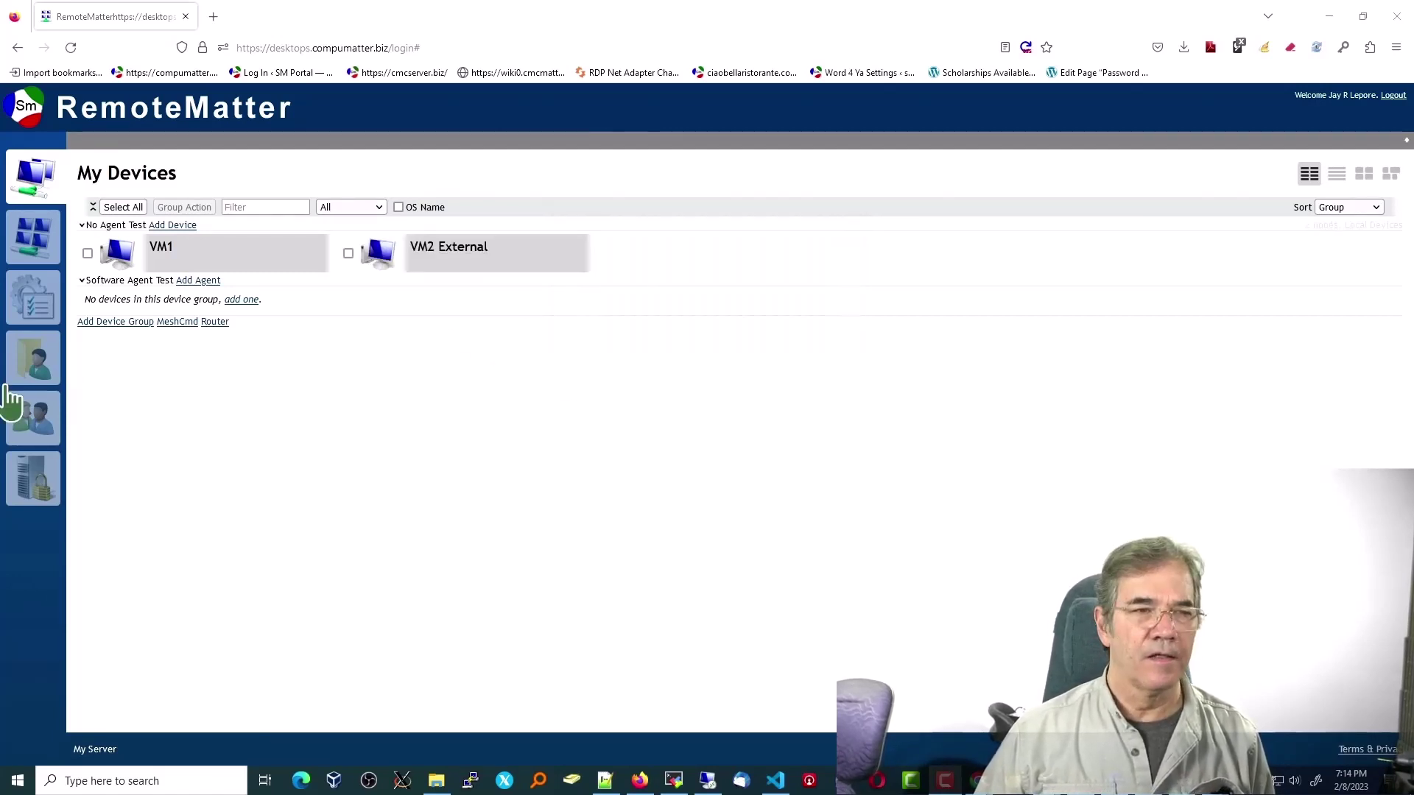
# Step: Open VM2 External and connect via Web-RDP with domain office and the administrator username and password
pyautogui.click(420, 273)
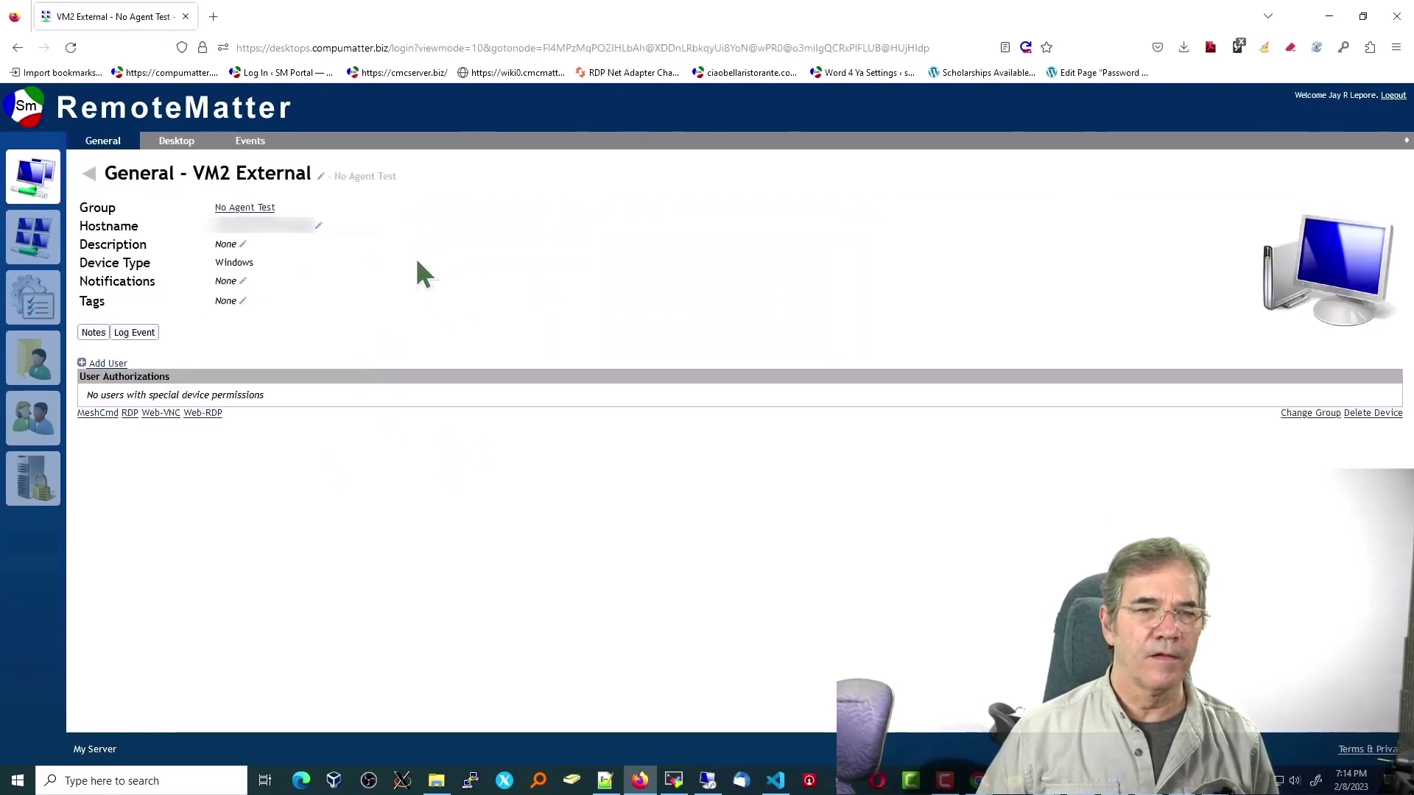
pyautogui.click(211, 414)
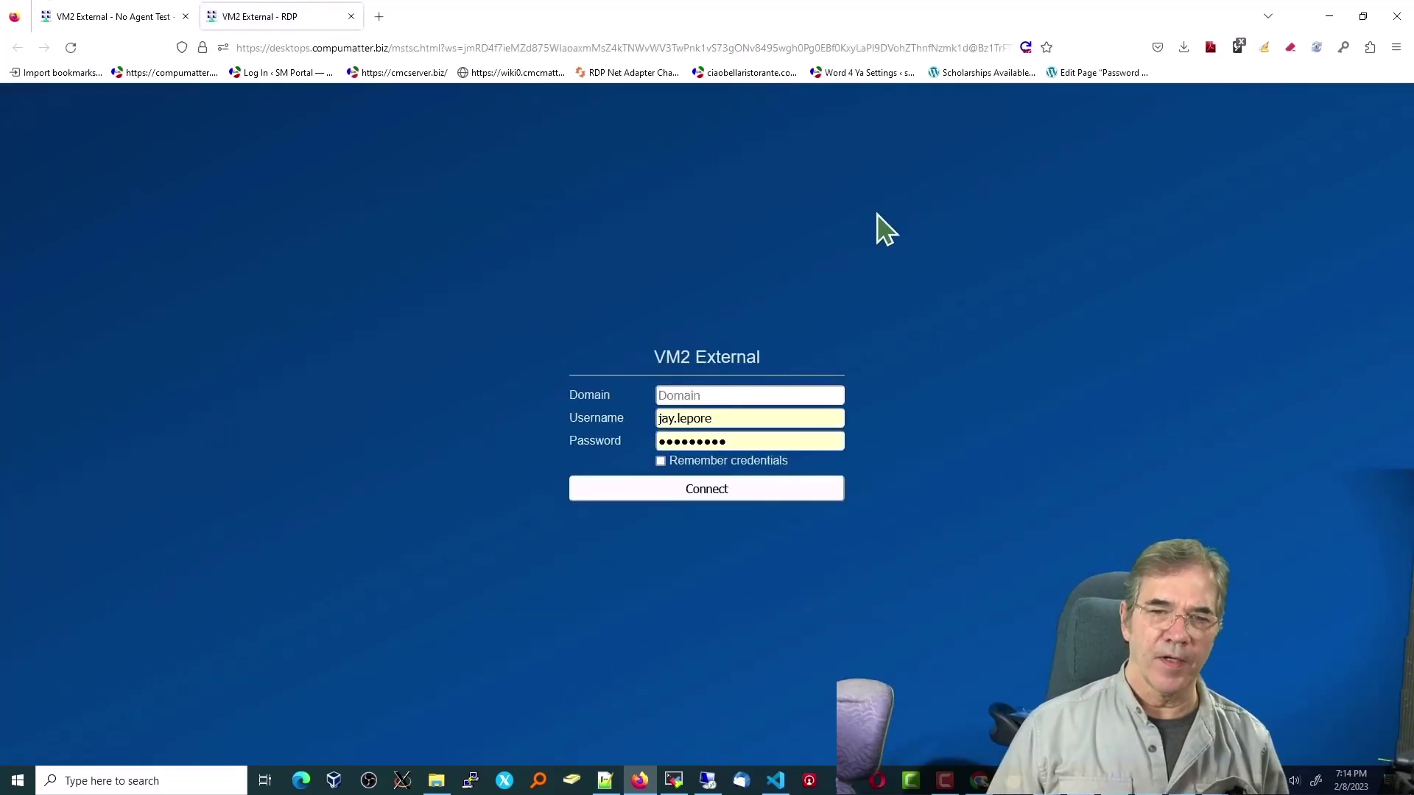
pyautogui.write('office')
pyautogui.press('Tab')
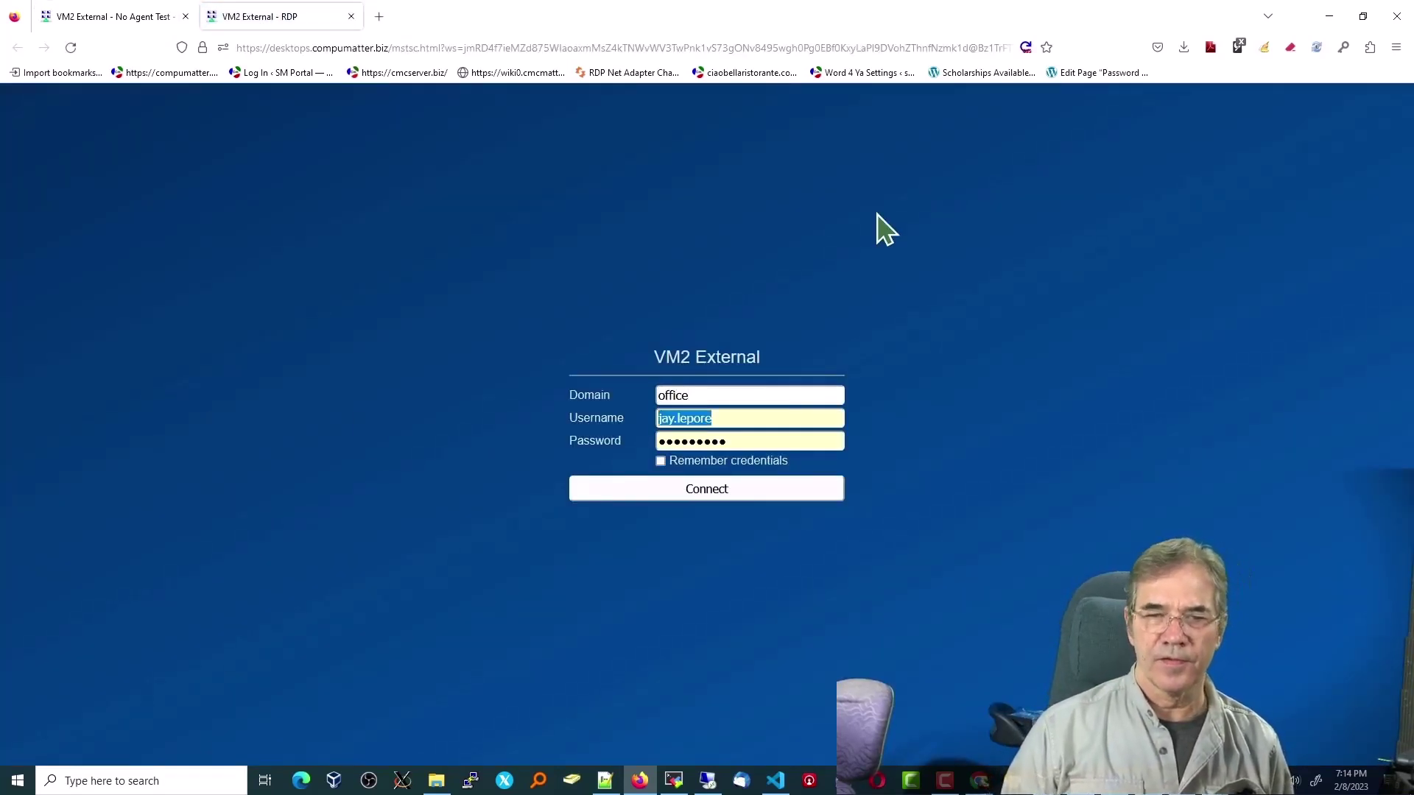
pyautogui.write('Admin')
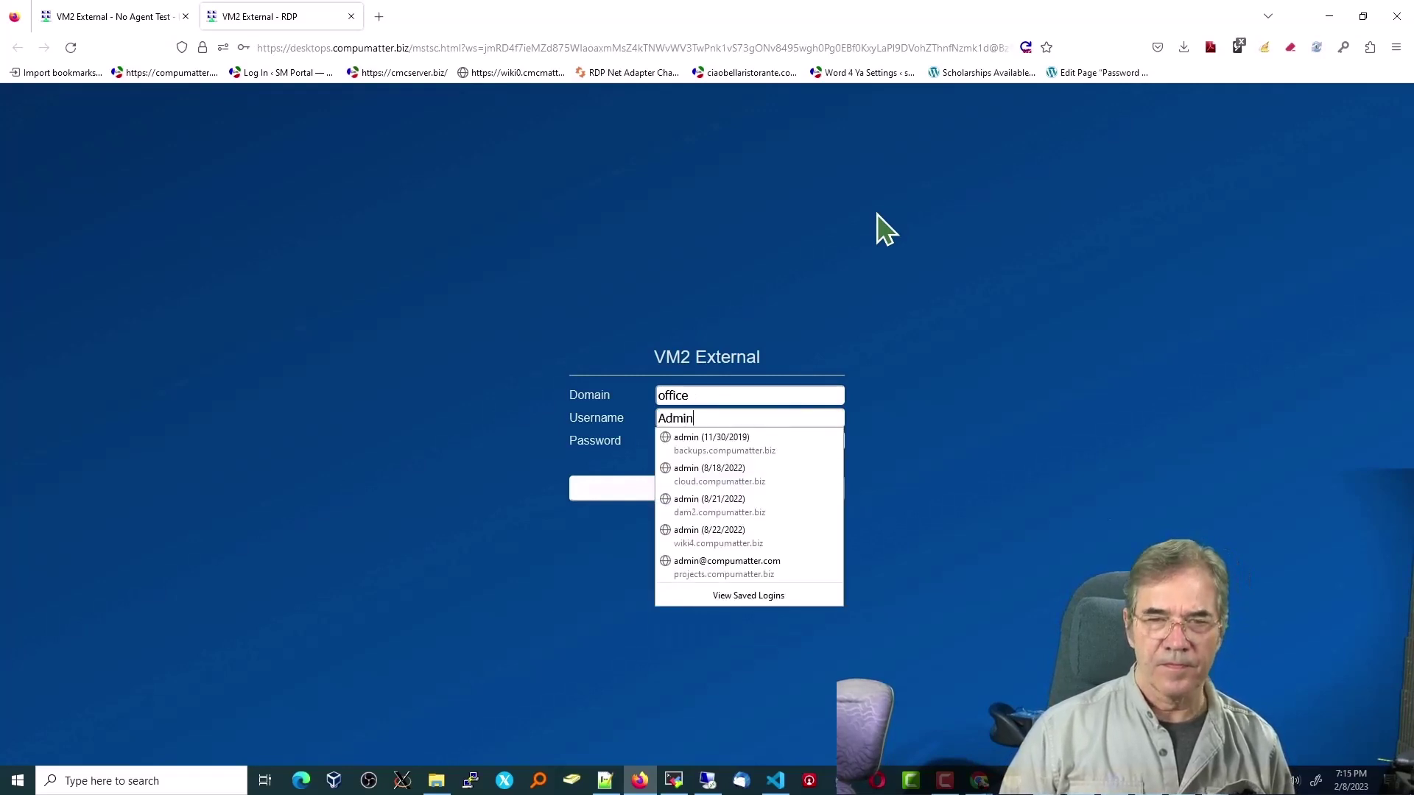
pyautogui.write('istartor')
pyautogui.press('Tab')
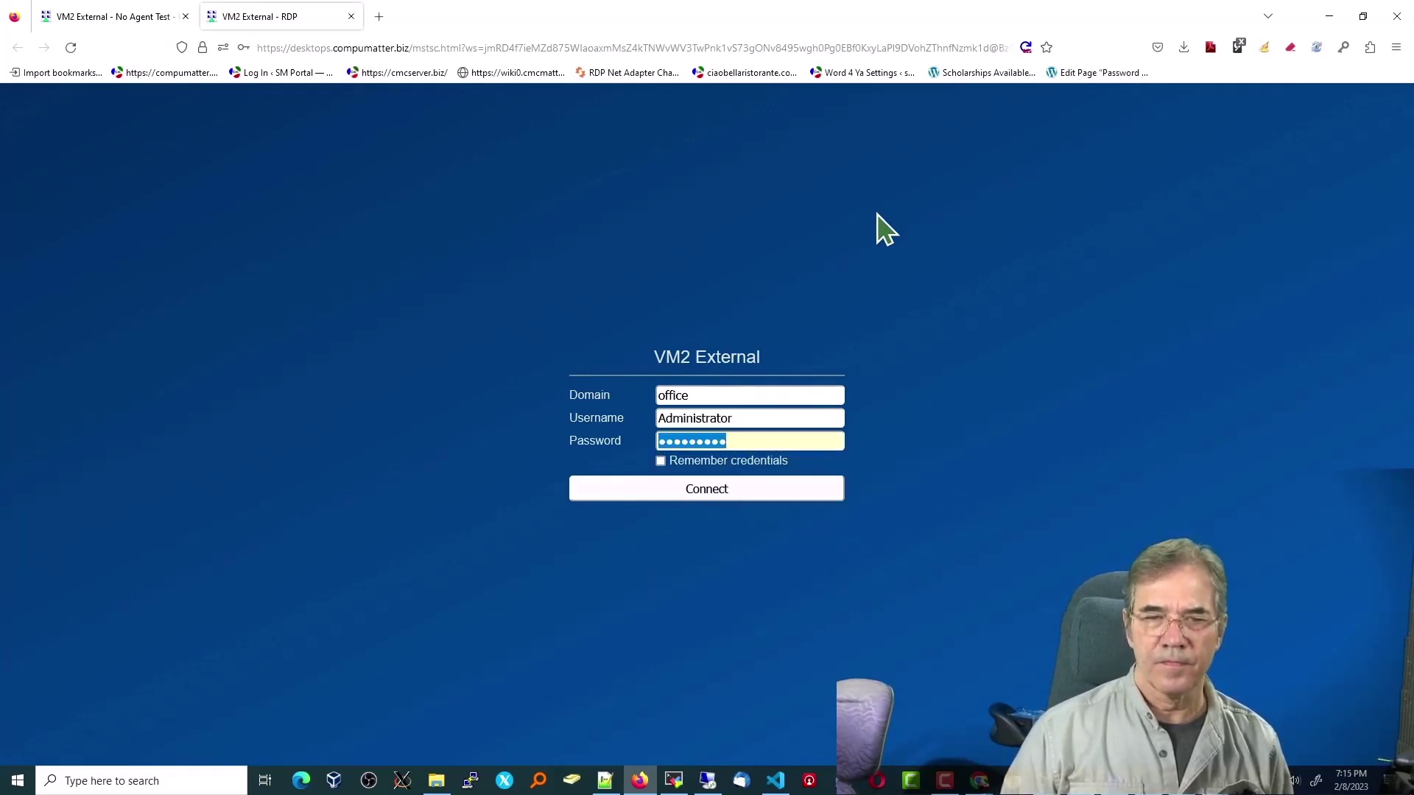
pyautogui.write('•••')
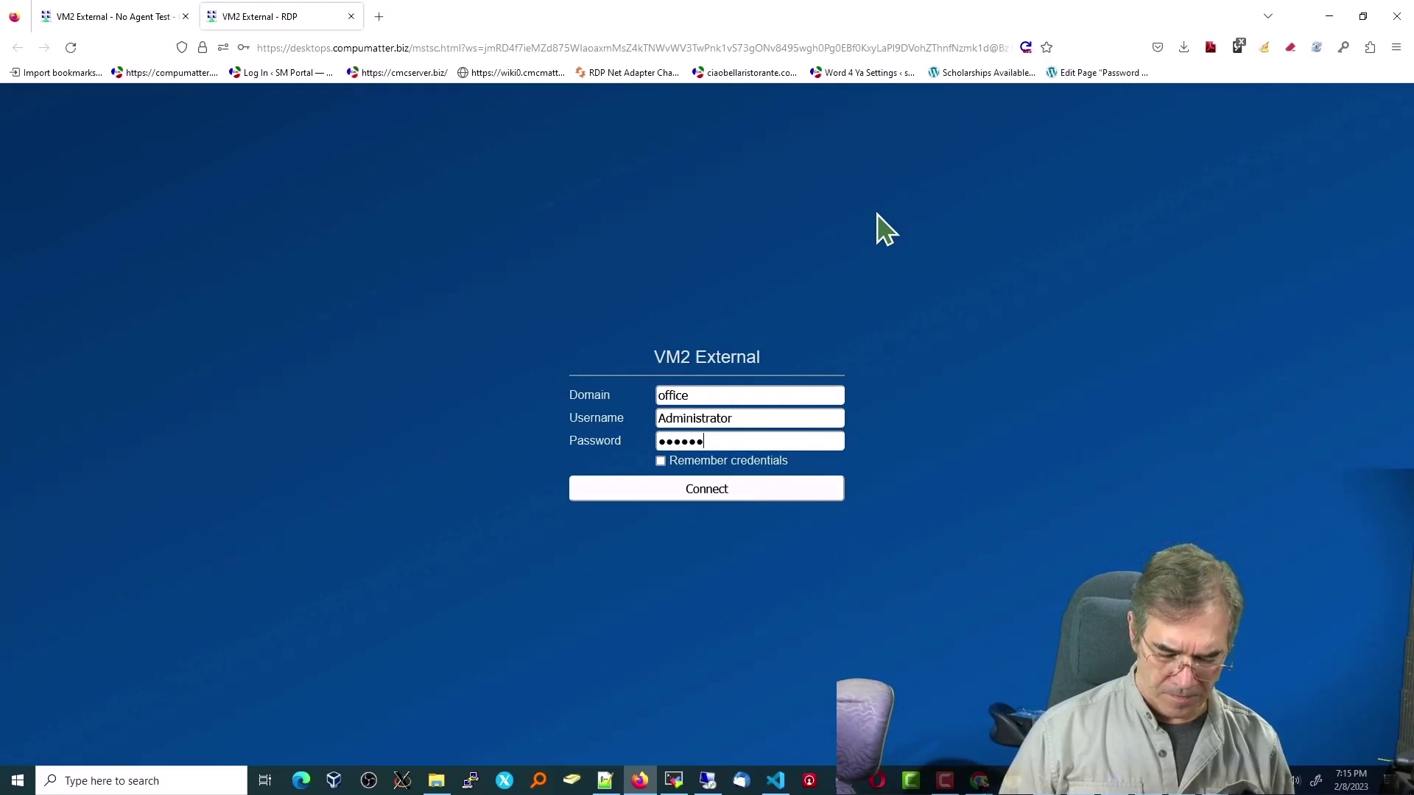
pyautogui.write('•••••••••')
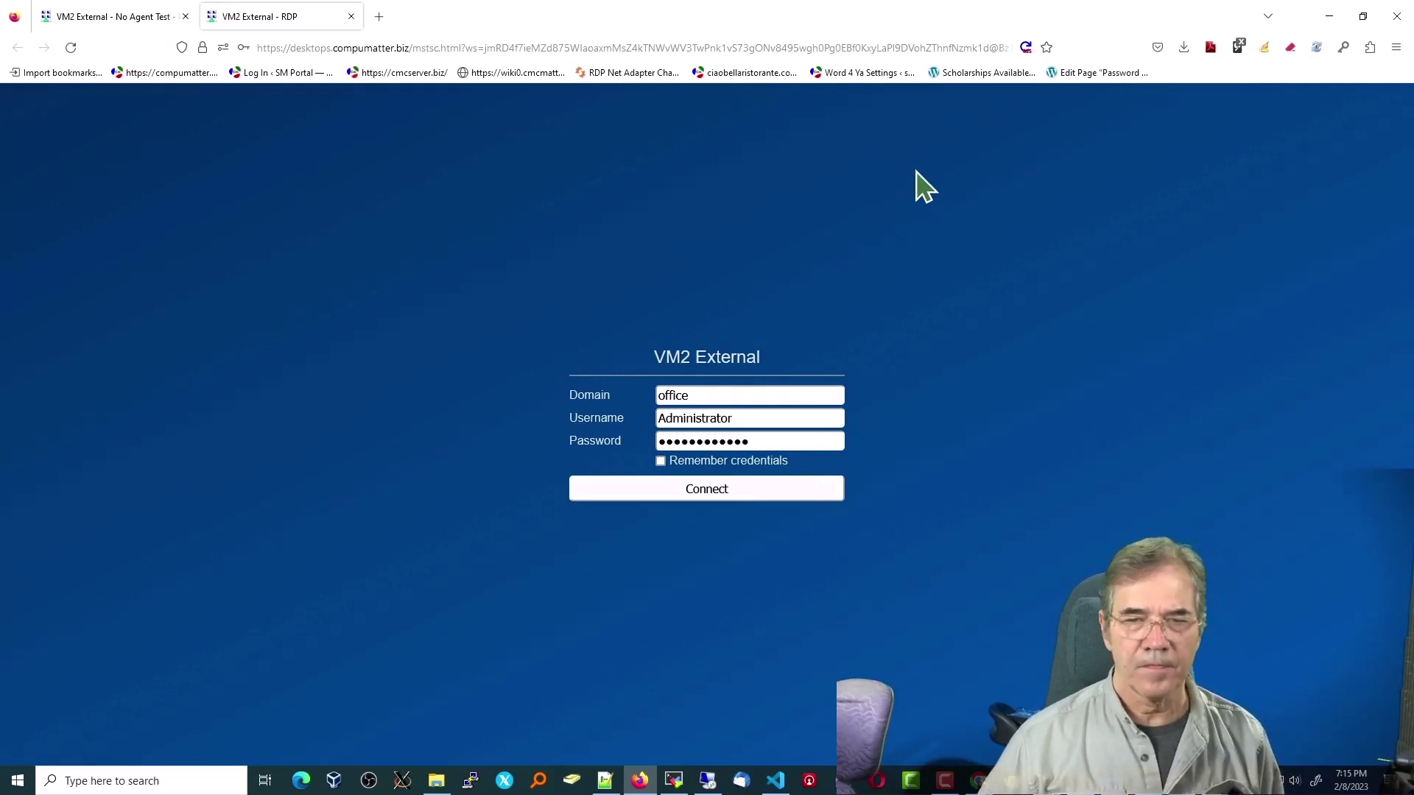
pyautogui.click(698, 493)
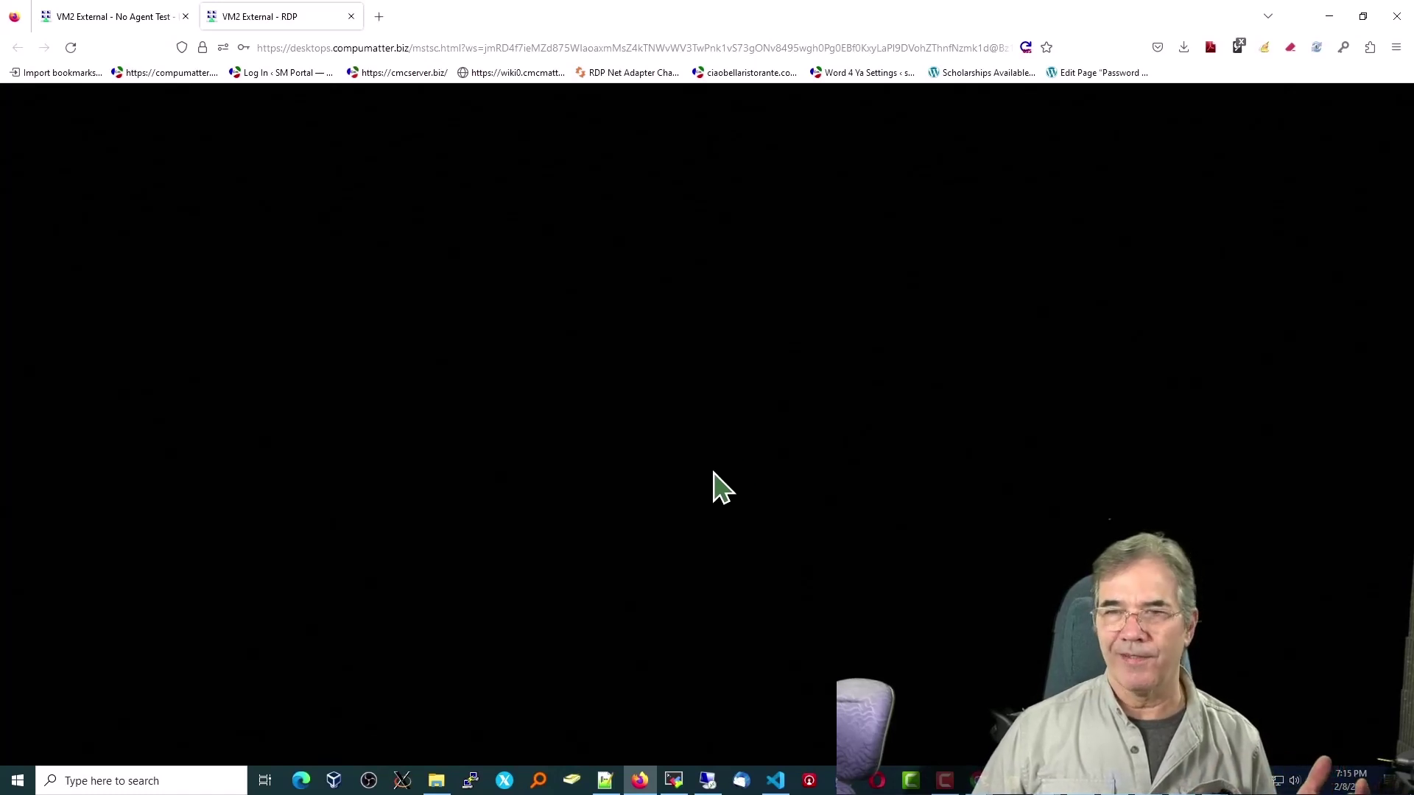
# Step: Open the browser developer tools with Ctrl+Shift+K on the Web-RDP tab
pyautogui.hotkey('ctrl', 'shift', 'k')
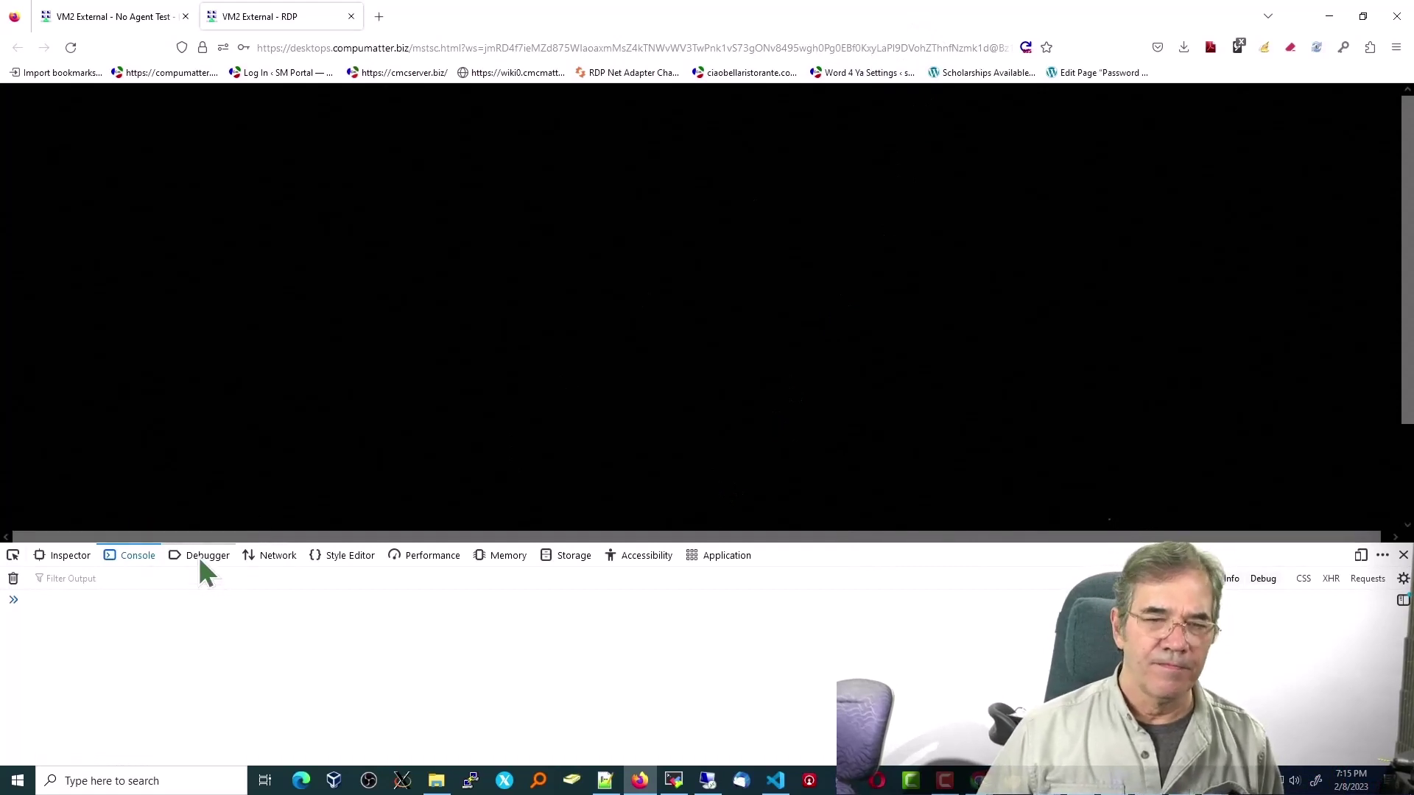
# Step: Record the reloaded Web-RDP login and password reconnect in the Network log, showing the mstscrelay.ashx websocket
pyautogui.click(274, 559)
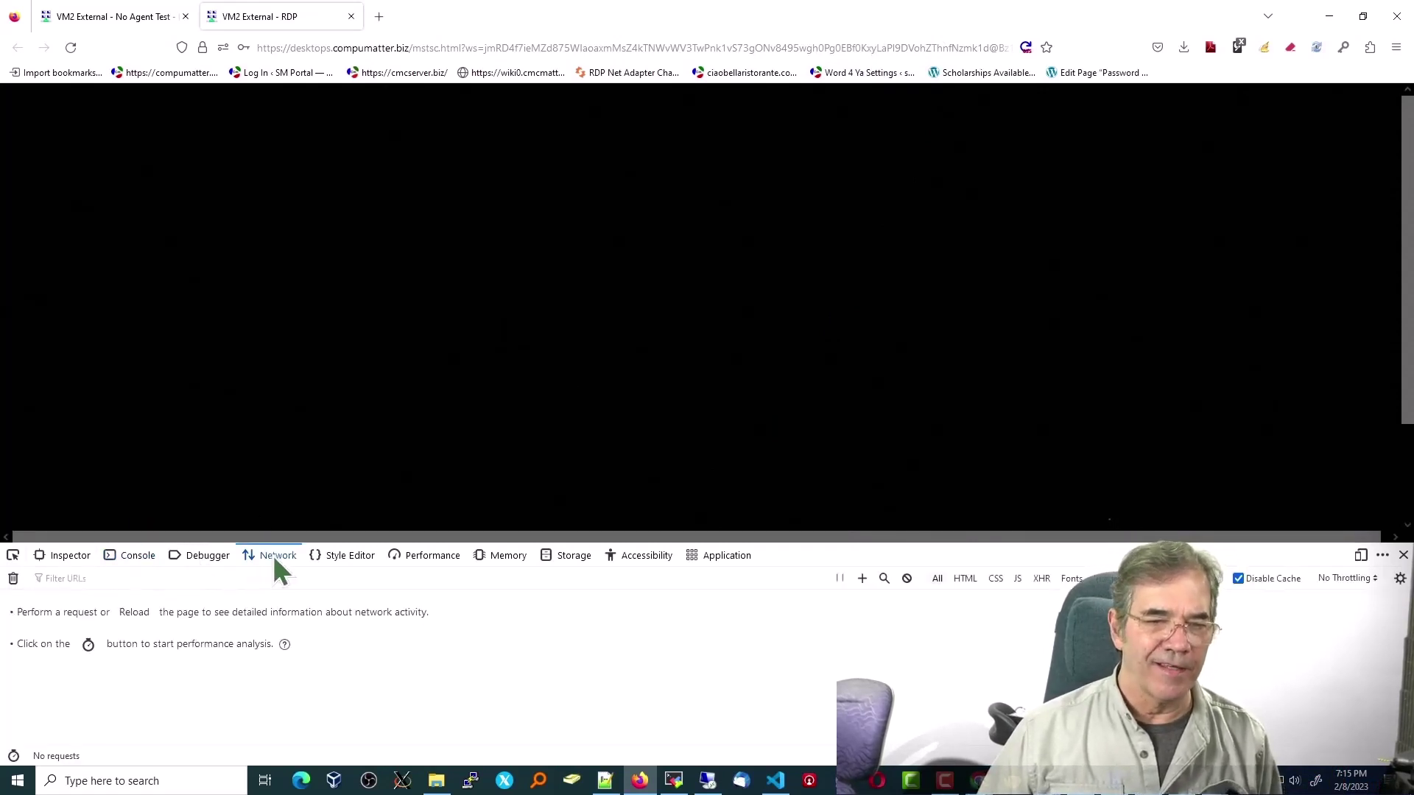
pyautogui.click(140, 617)
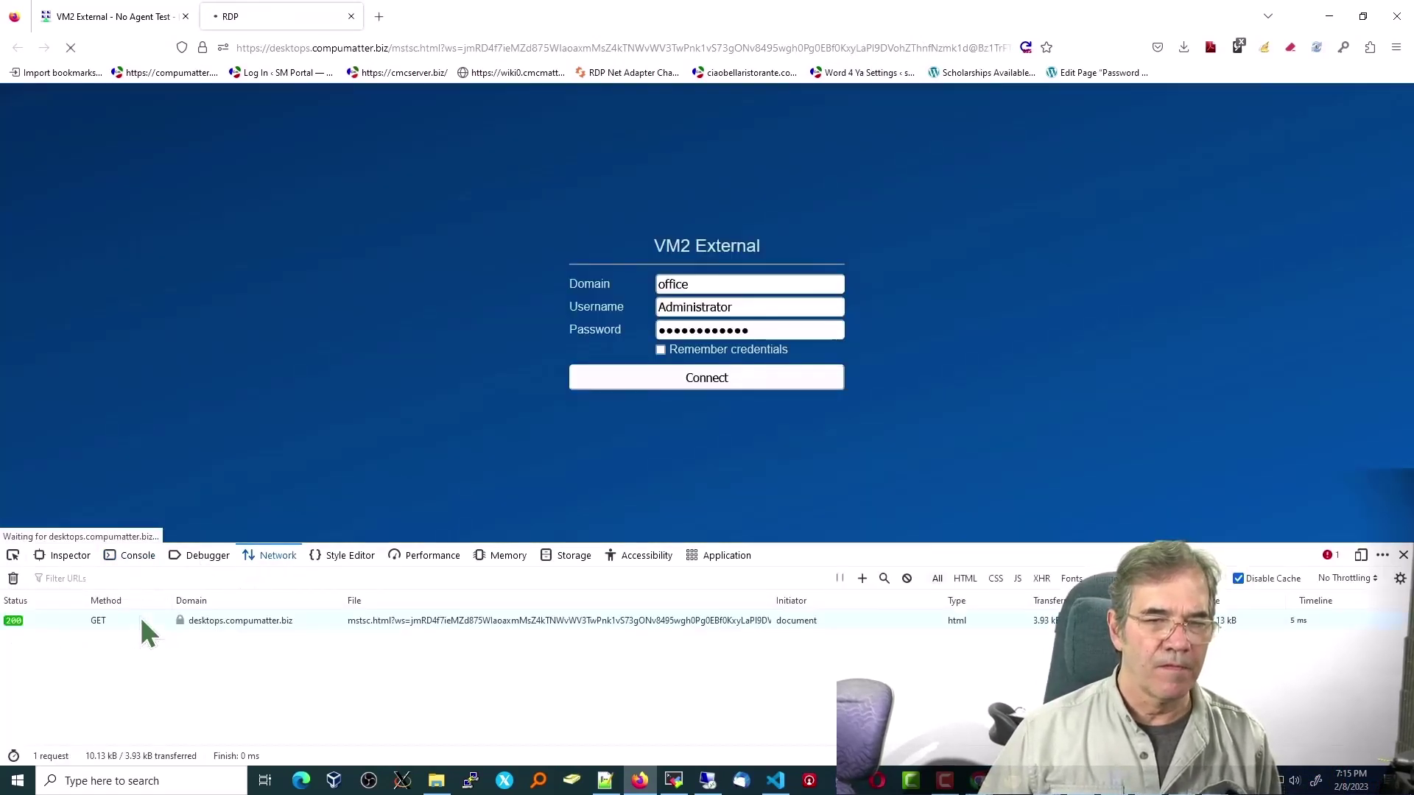
pyautogui.click(747, 328)
pyautogui.write('*****')
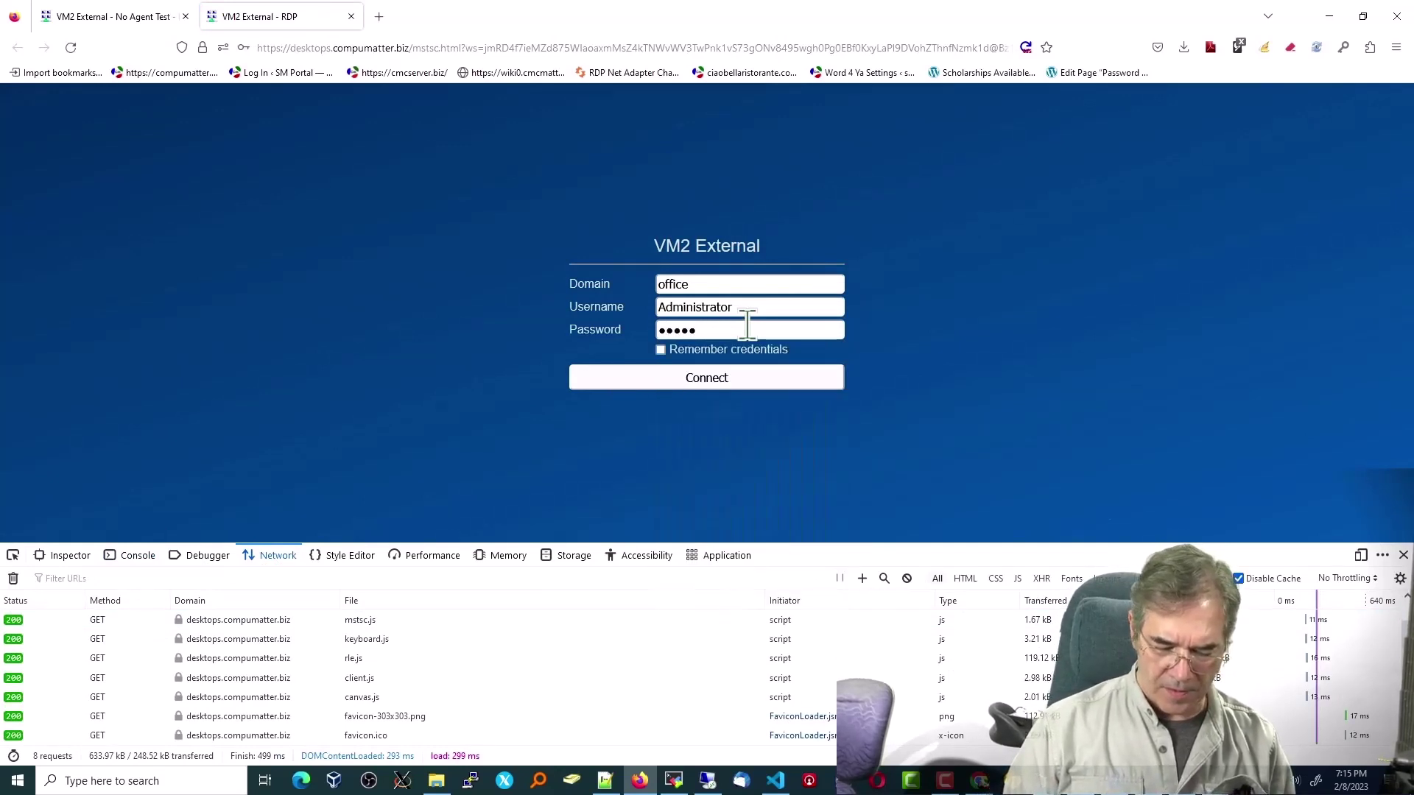
pyautogui.press('Return')
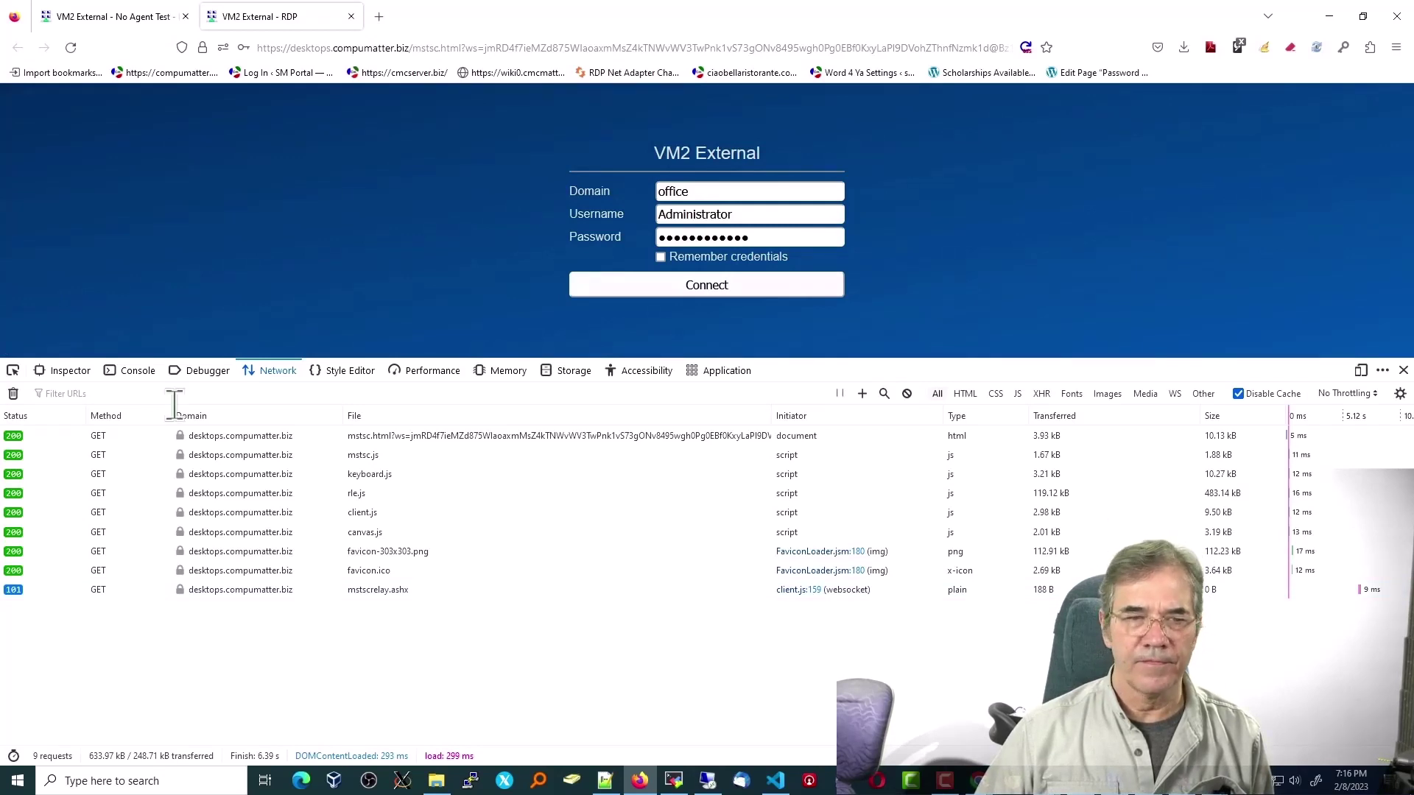
pyautogui.click(81, 376)
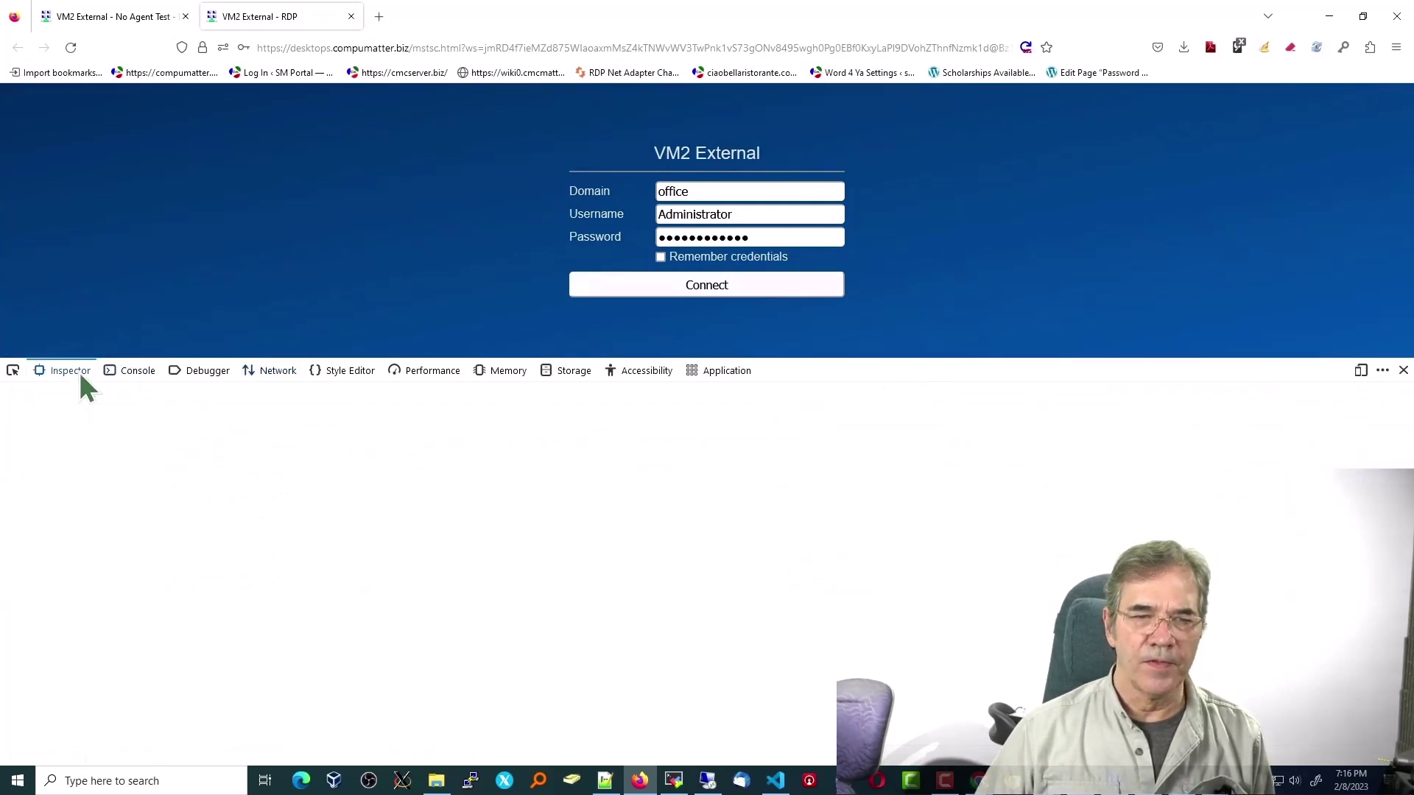
pyautogui.click(274, 374)
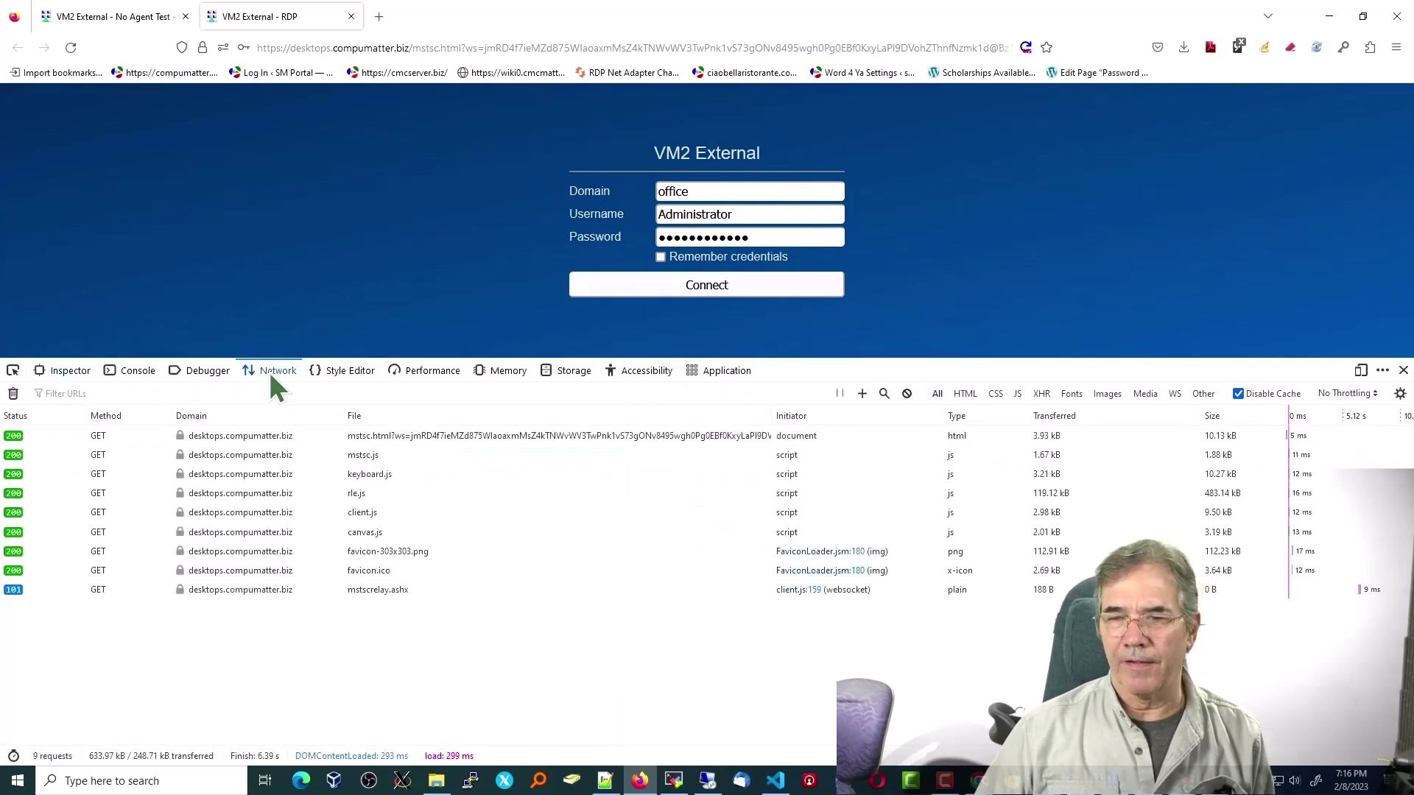